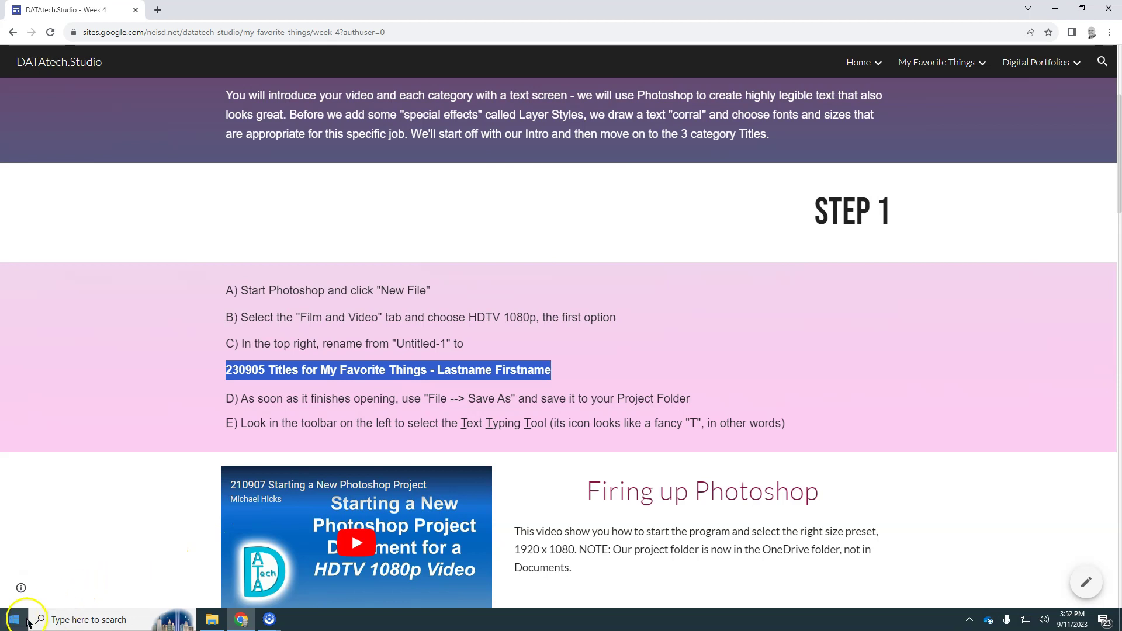
Launch Adobe Photoshop 2023 from the list of installed programs
left_click(15, 619)
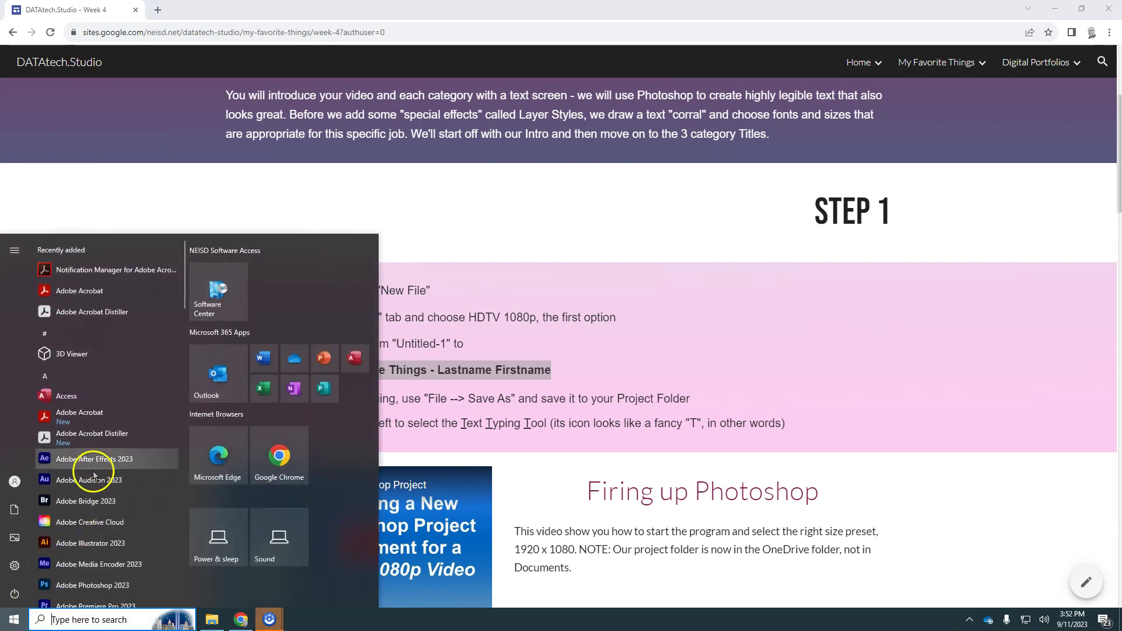
scroll(86, 510, "down", 2)
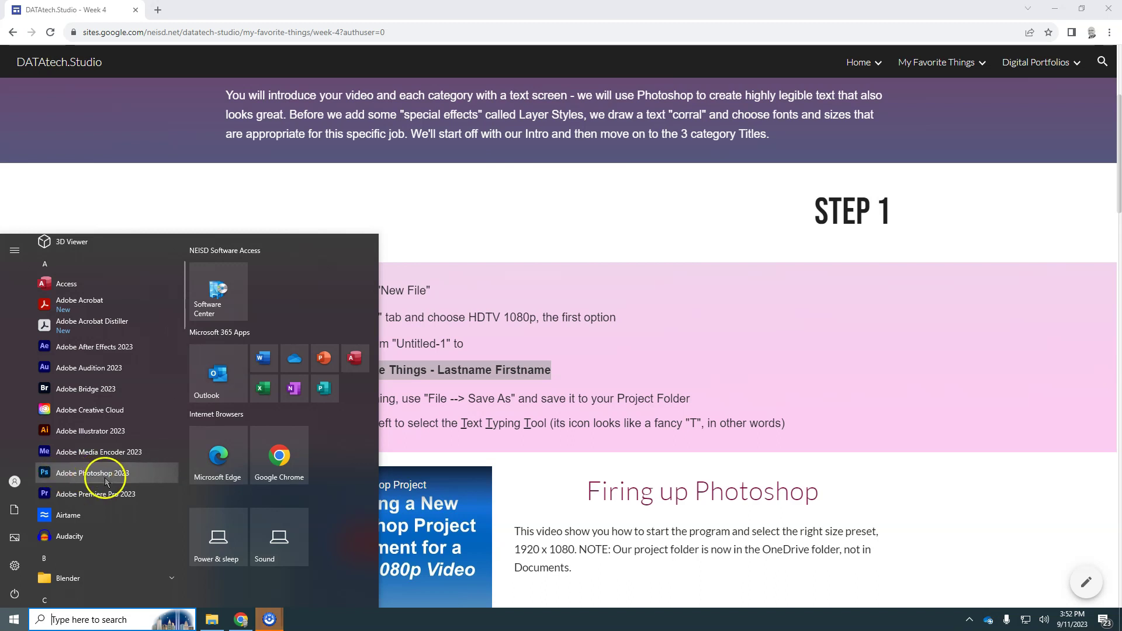
left_click(127, 478)
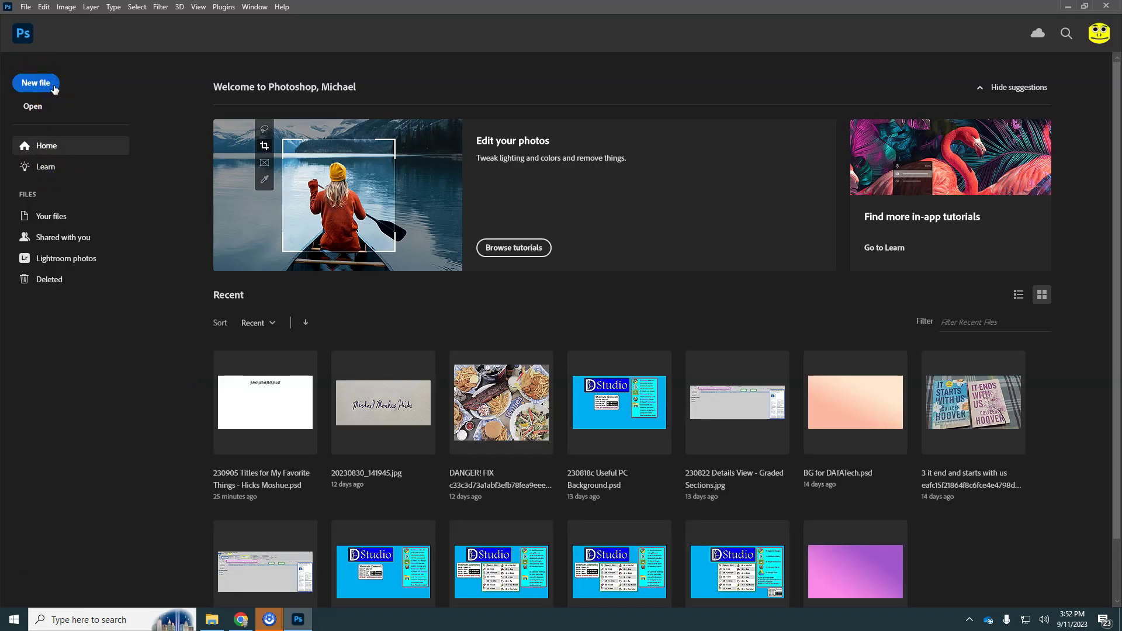
Start a new HDTV 1080p film and video document named "230905 Titles for My Favorite Things - " followed by the author's last and first name
left_click(55, 89)
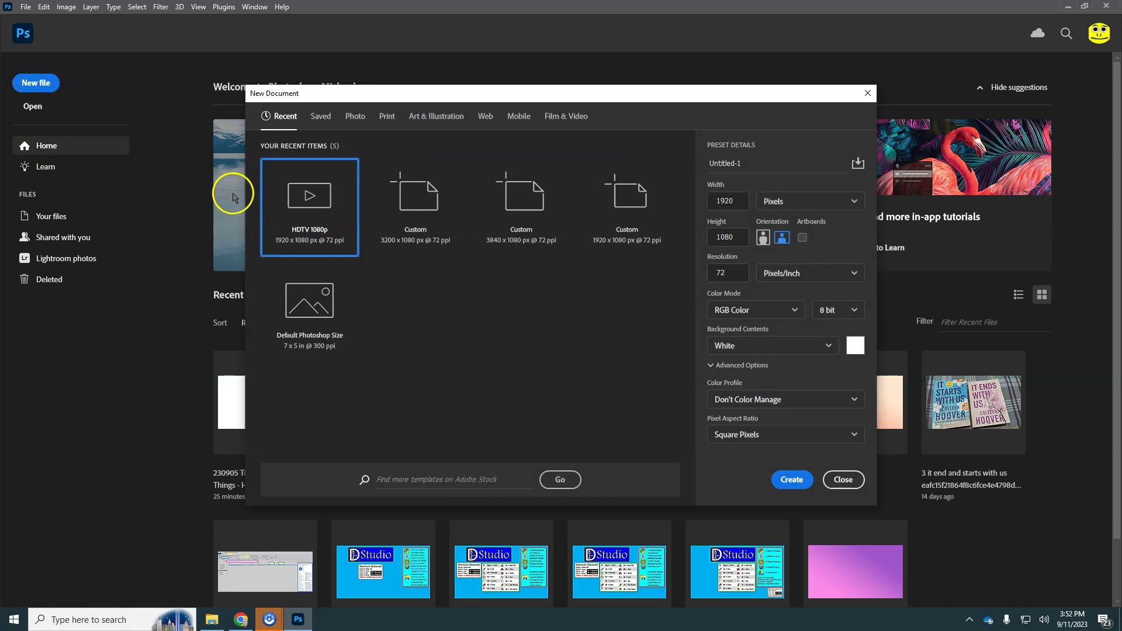
left_click(557, 118)
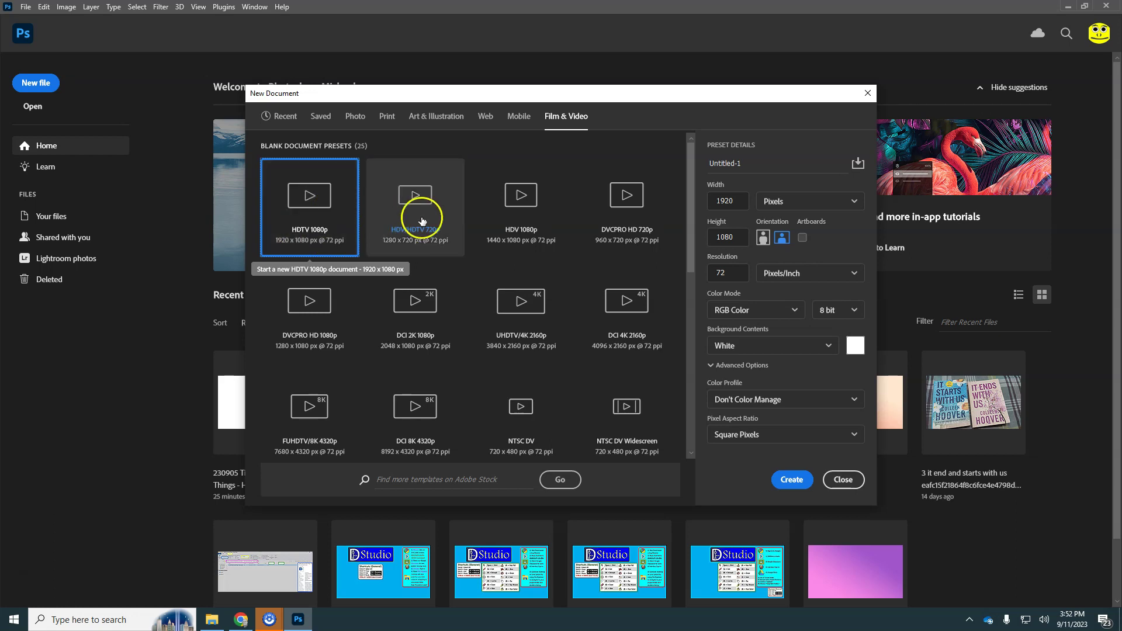
left_click(721, 164)
left_click(742, 141)
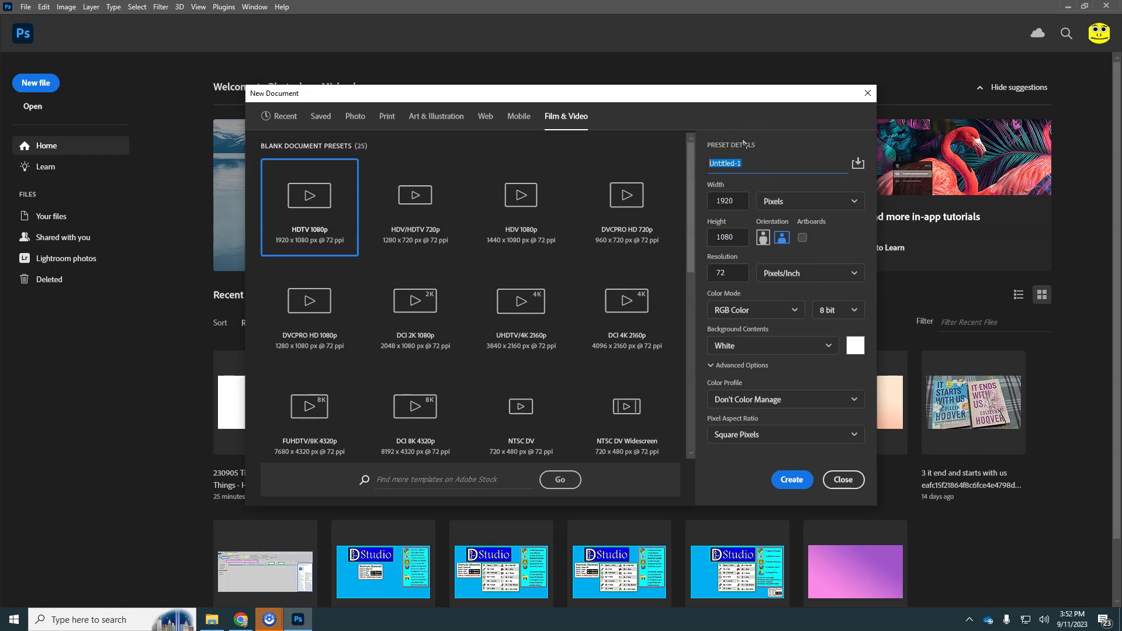
key("ctrl+v")
left_click(744, 145)
left_click_drag(784, 163, 821, 201)
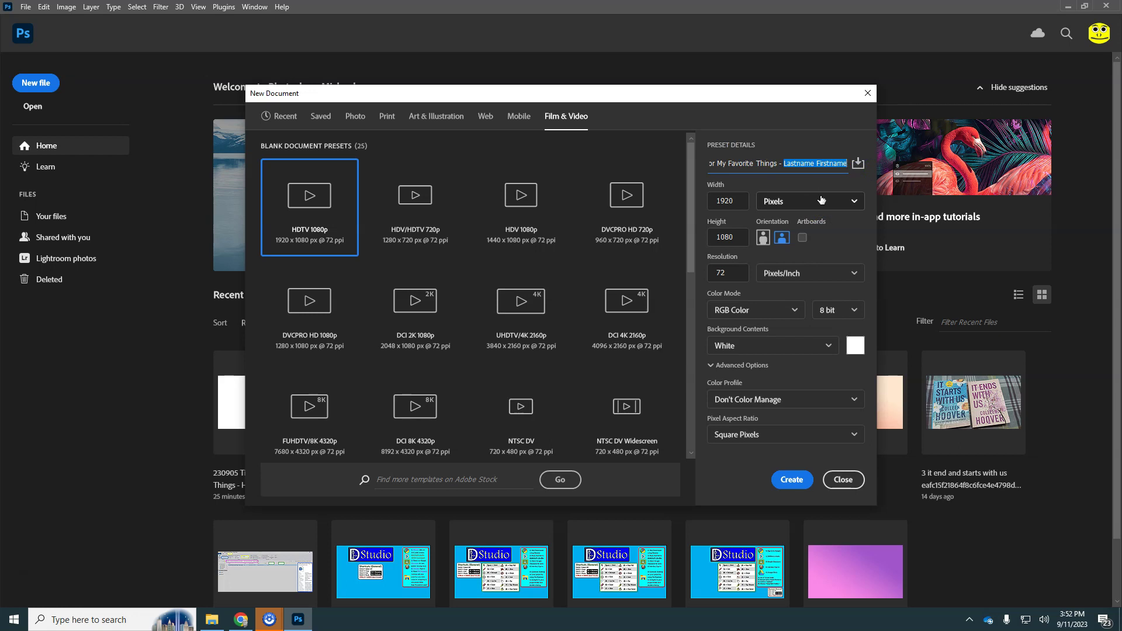
type("Hicks Moshue")
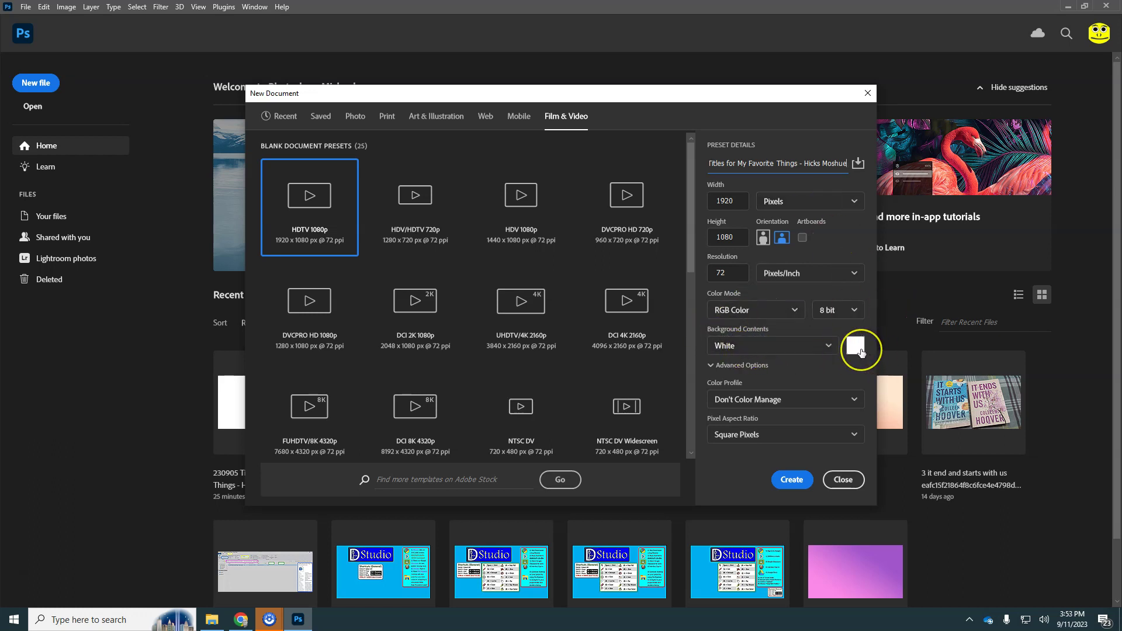
Set the new document's background contents to Transparent and create the document
left_click(828, 349)
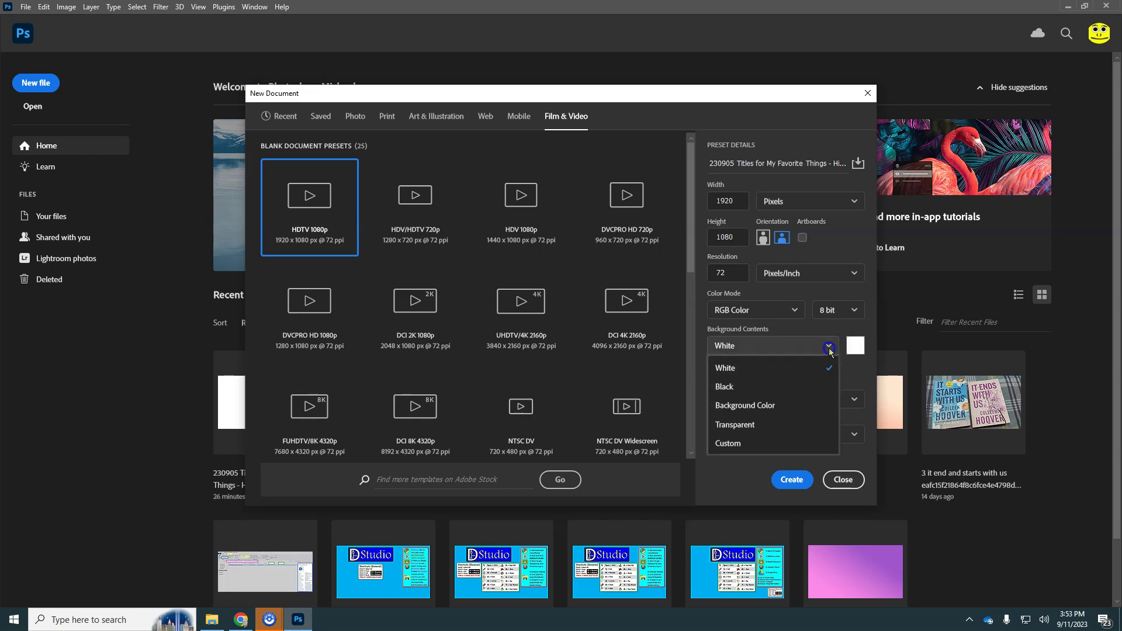
left_click(745, 426)
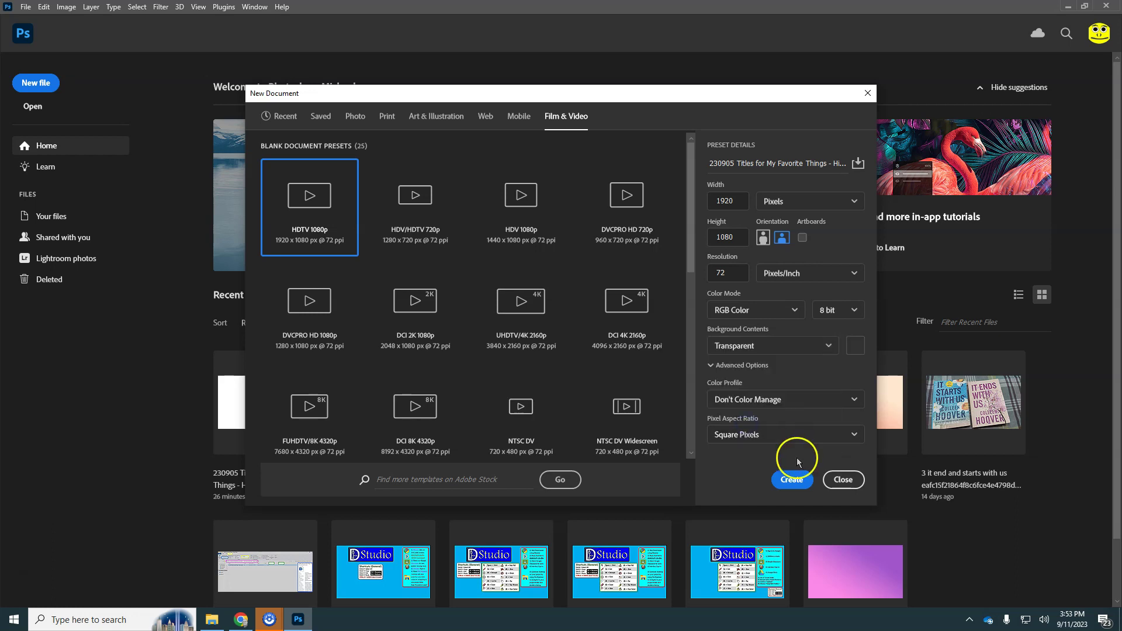
left_click(790, 478)
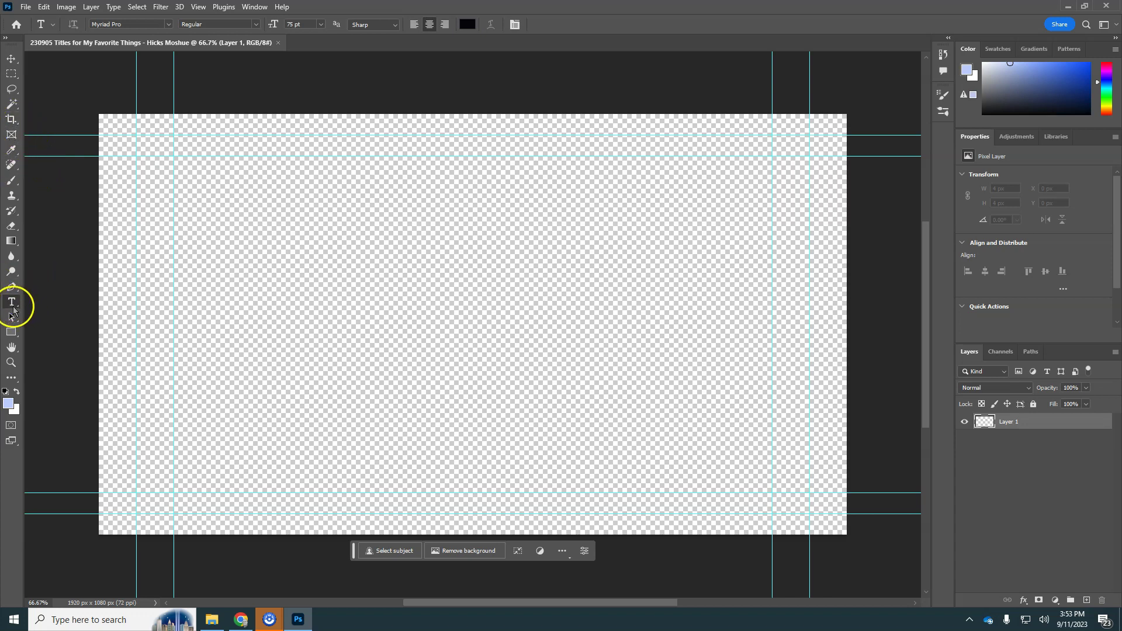
Reset the Essentials workspace to its default layout
left_click(255, 7)
mouse_move(266, 31)
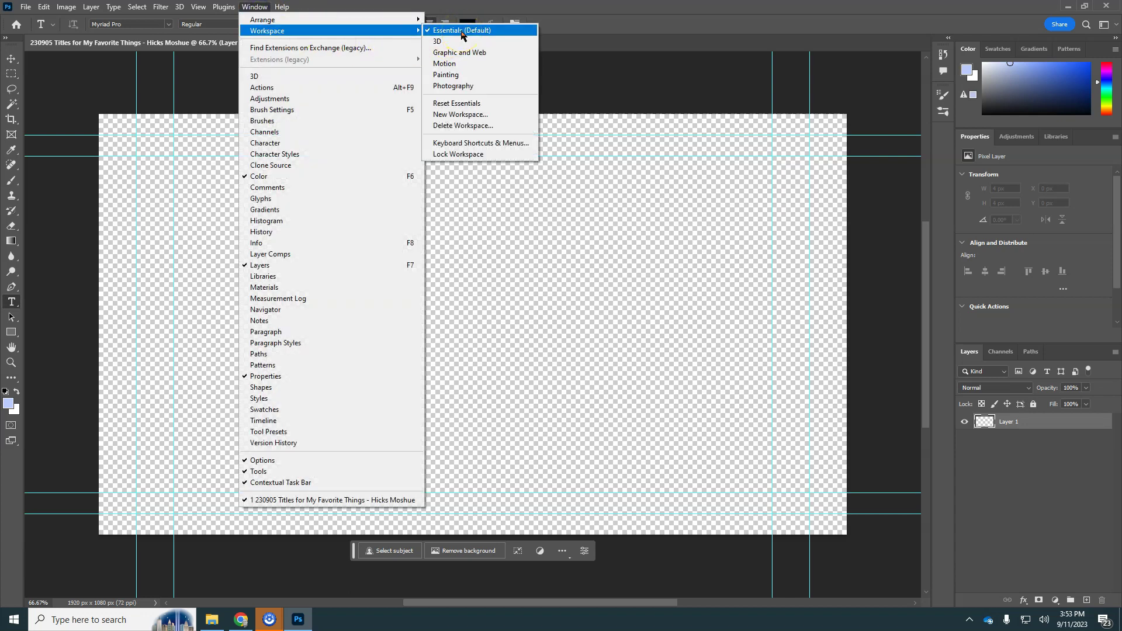
left_click(466, 109)
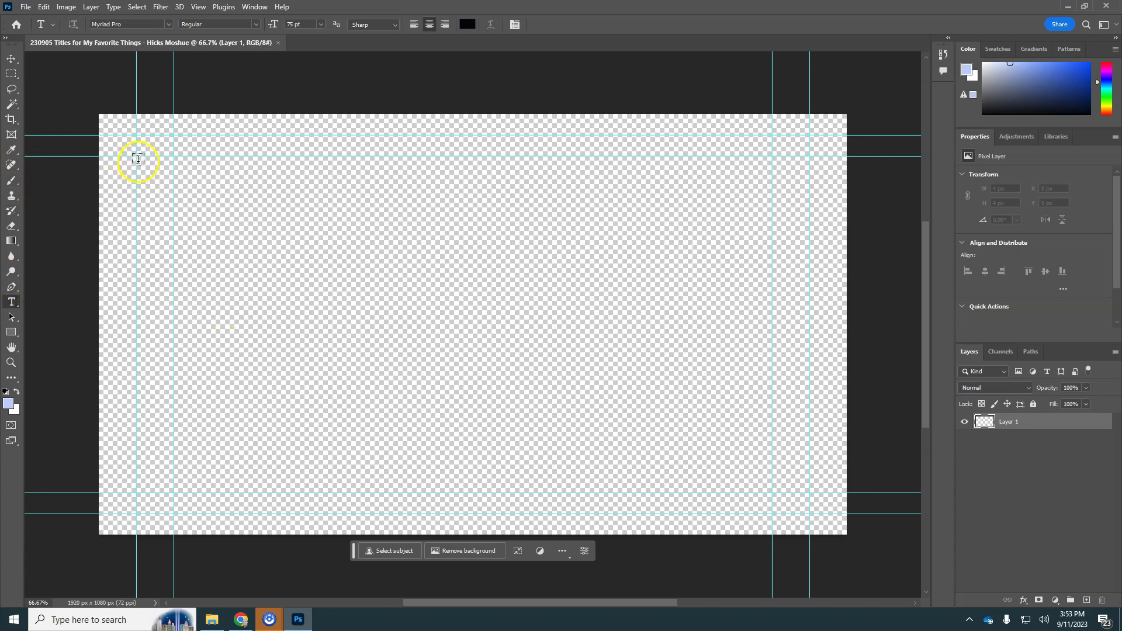
Draw a text box about 1728 px wide between the outermost vertical guides on the upper canvas and append "fgfg" to the placeholder text
left_click_drag(139, 160, 808, 353)
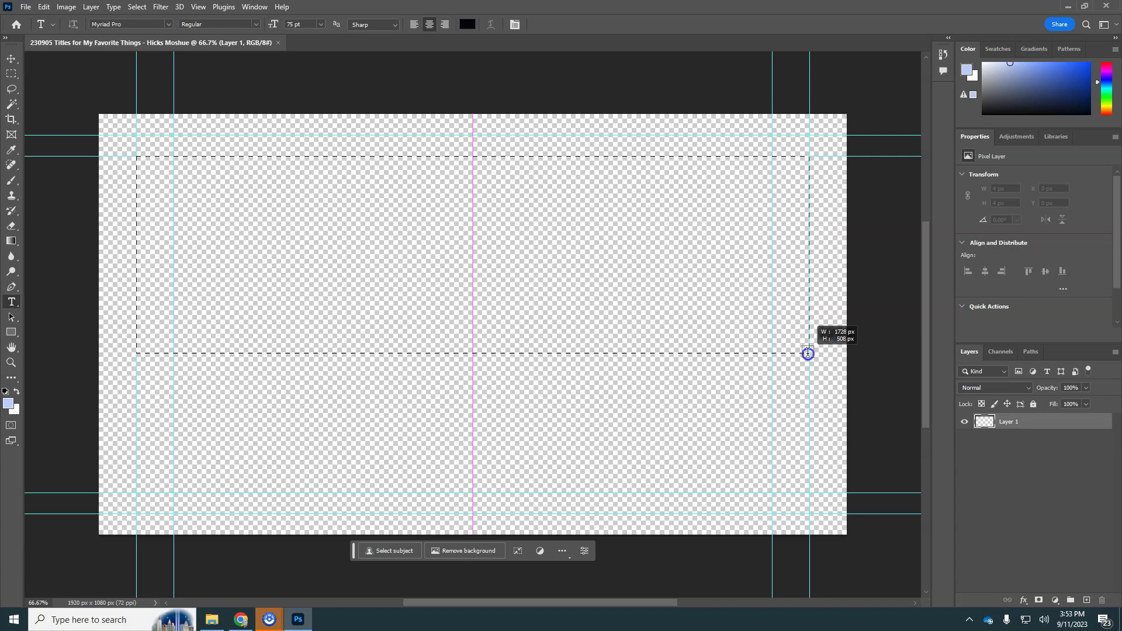
left_click_drag(808, 353, 807, 354)
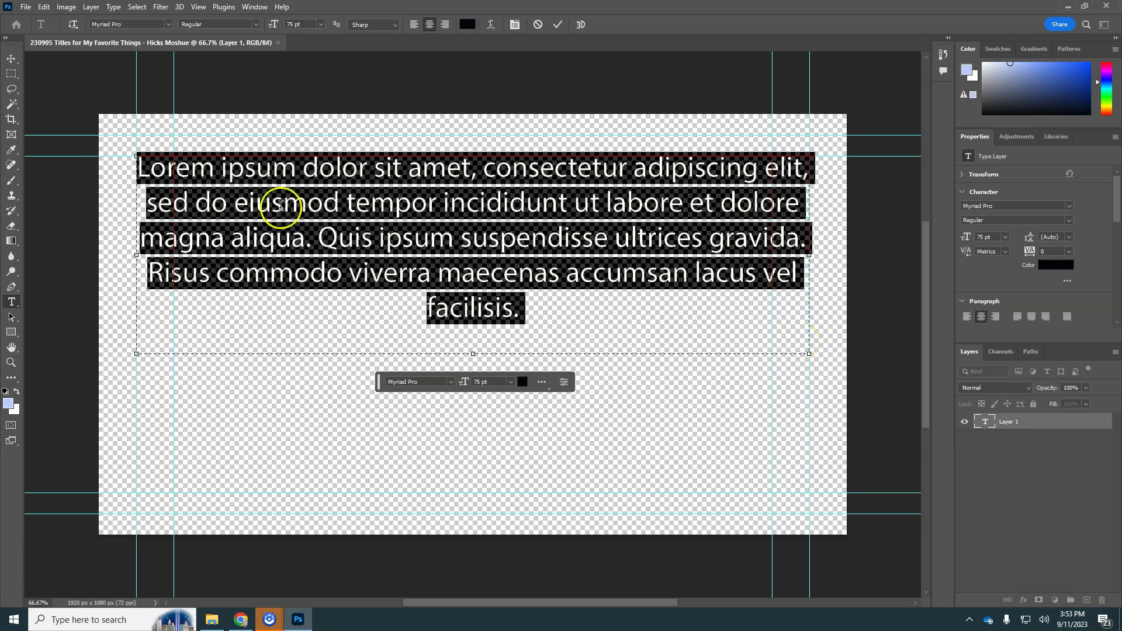
left_click(655, 320)
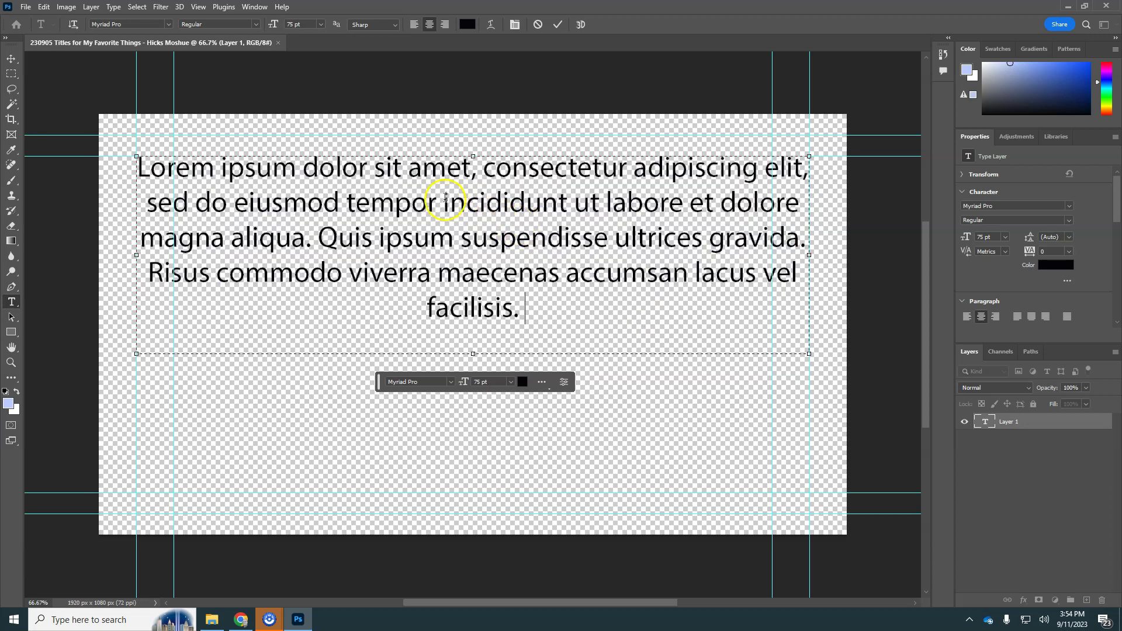
type("fgfg")
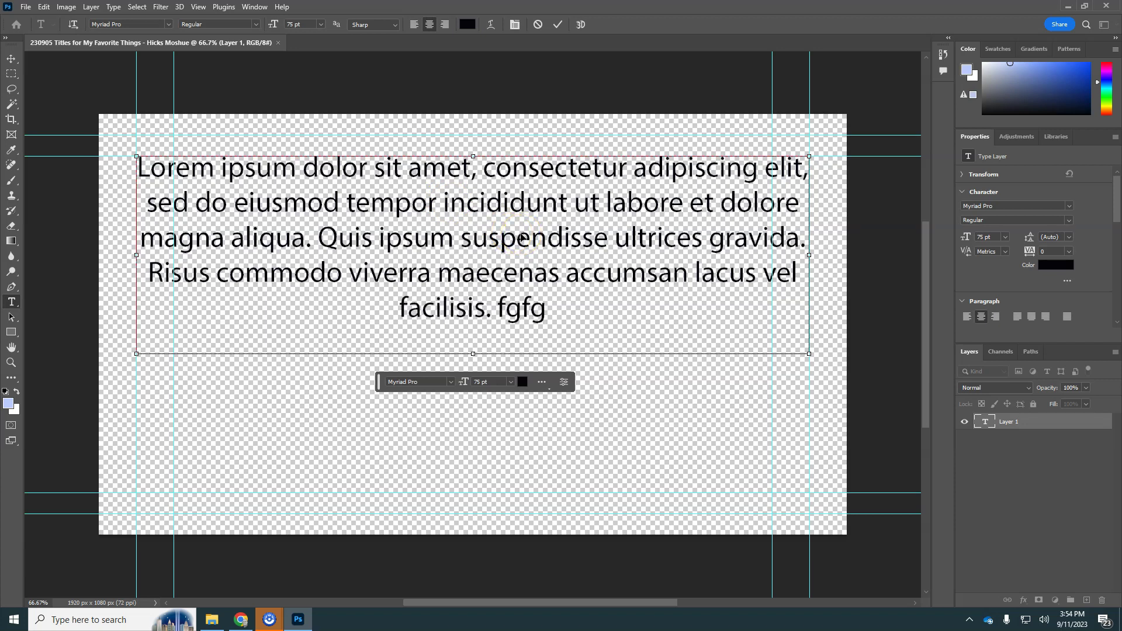
Replace all the text in the text box with "My Favorite Things"
key("ctrl+a")
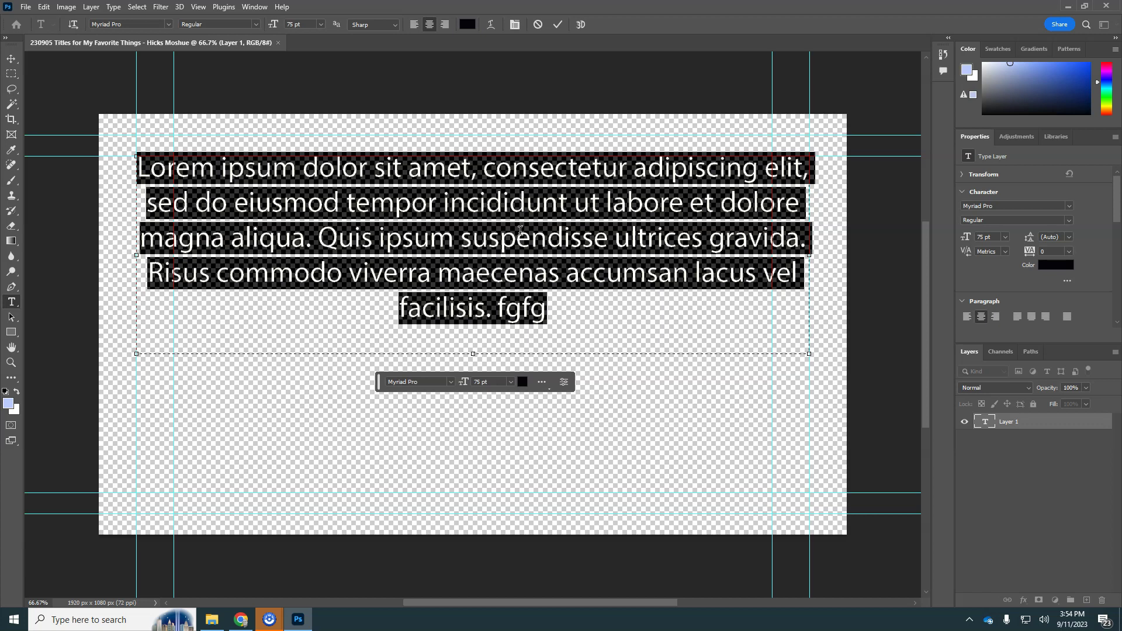
type("My FDa")
key("BackSpace")
key("BackSpace")
key("BackSpace")
type("a")
key("BackSpace")
type("Favorit")
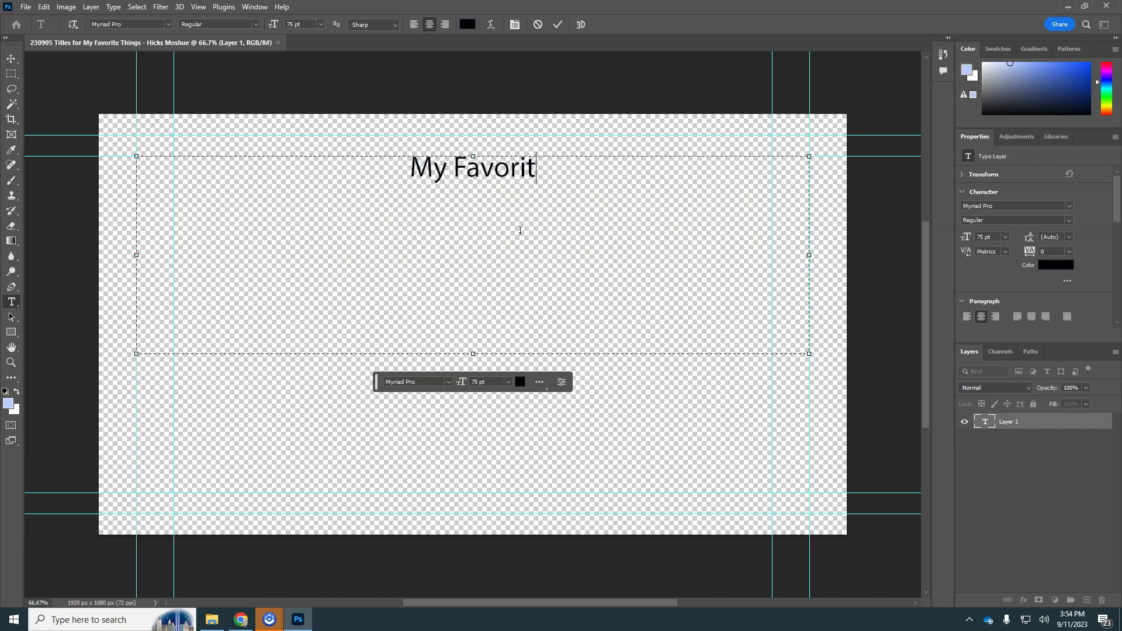
type("e Things")
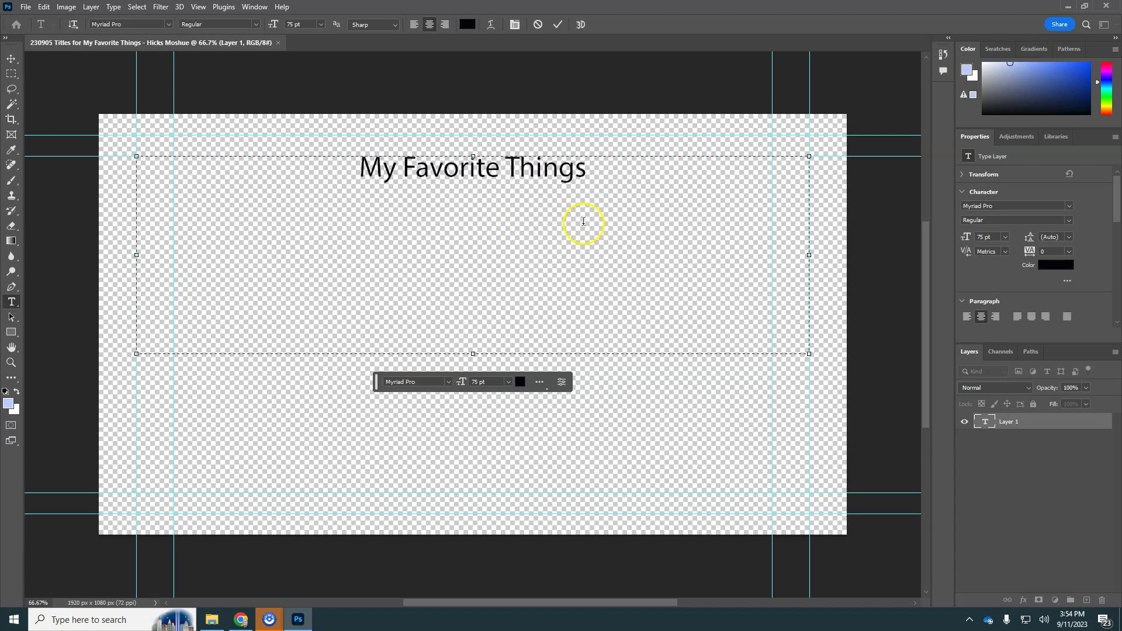
Select the whole "My Favorite Things" title, try left alignment, and return it to centre alignment
left_click_drag(598, 162, 338, 153)
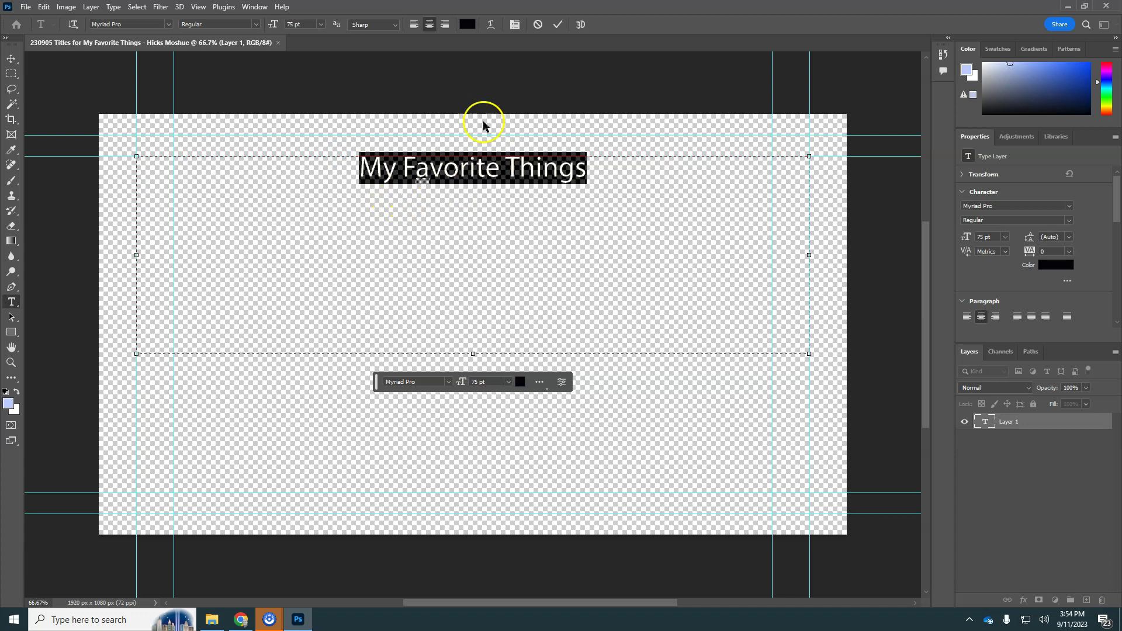
left_click(415, 26)
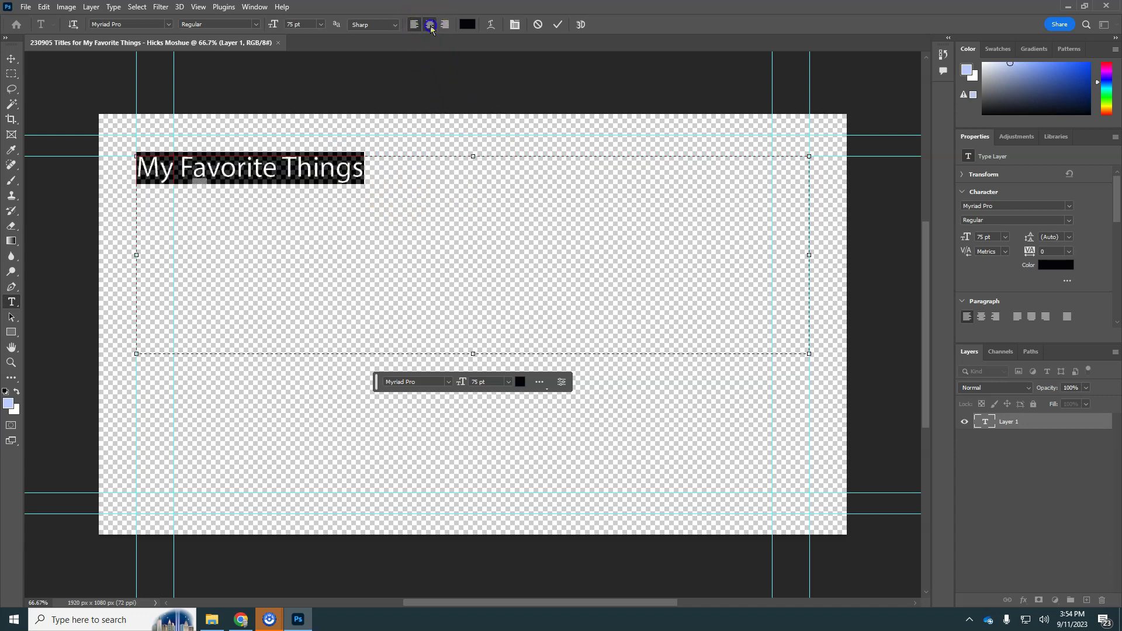
left_click(429, 25)
Try font sizes of 36 pt and 300 pt on the title and settle on 150 pt
left_click(320, 24)
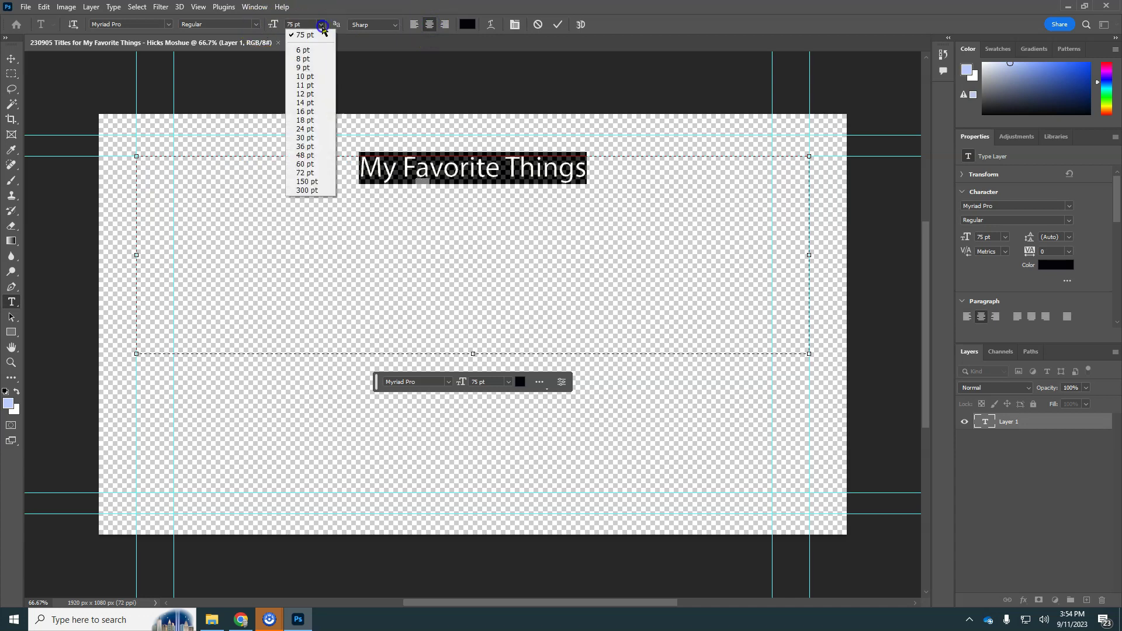
left_click(318, 146)
left_click(321, 24)
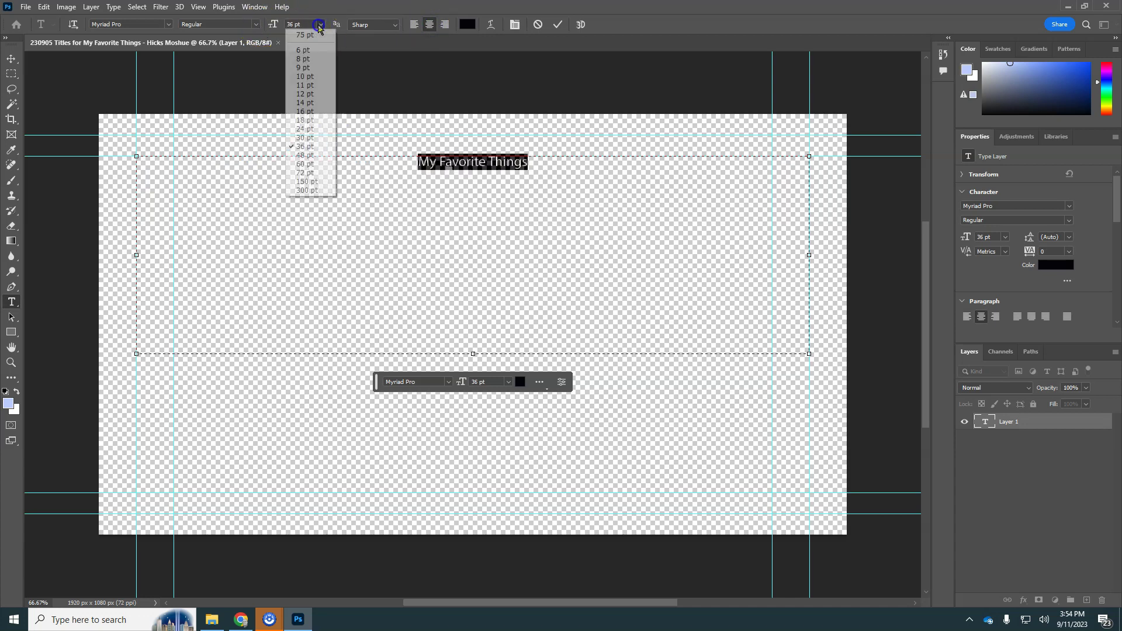
left_click(315, 190)
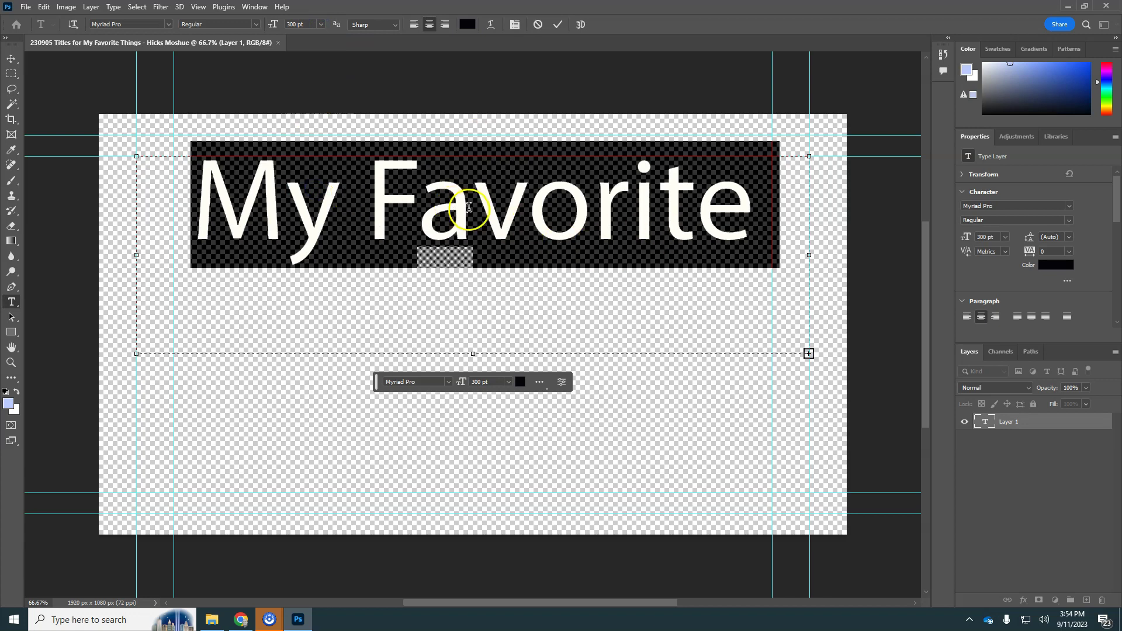
left_click(322, 24)
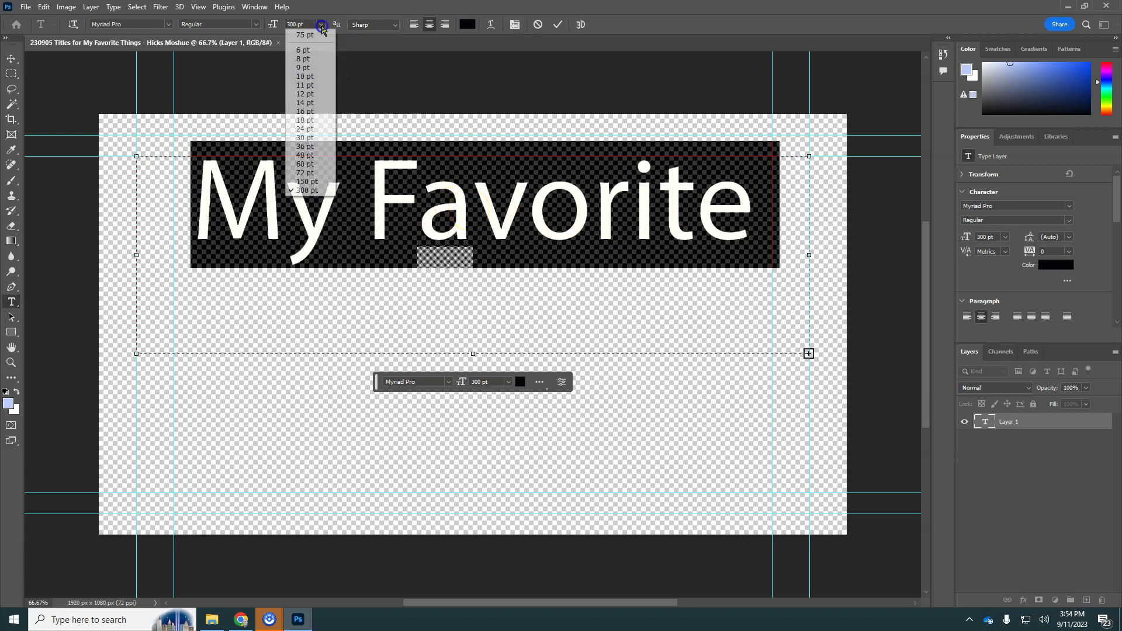
left_click(305, 182)
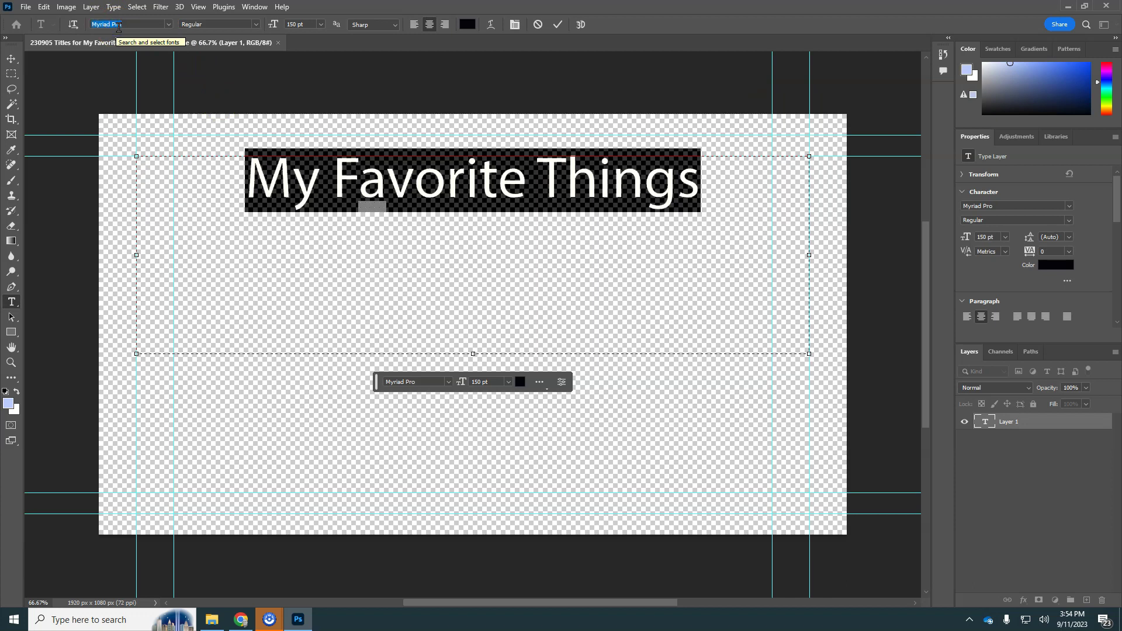
Compare Niagara Engraved, Niagara Solid and OCR A Extended on the title, and set its font to Ohno Blazeface
type("ngraved")
key("Return")
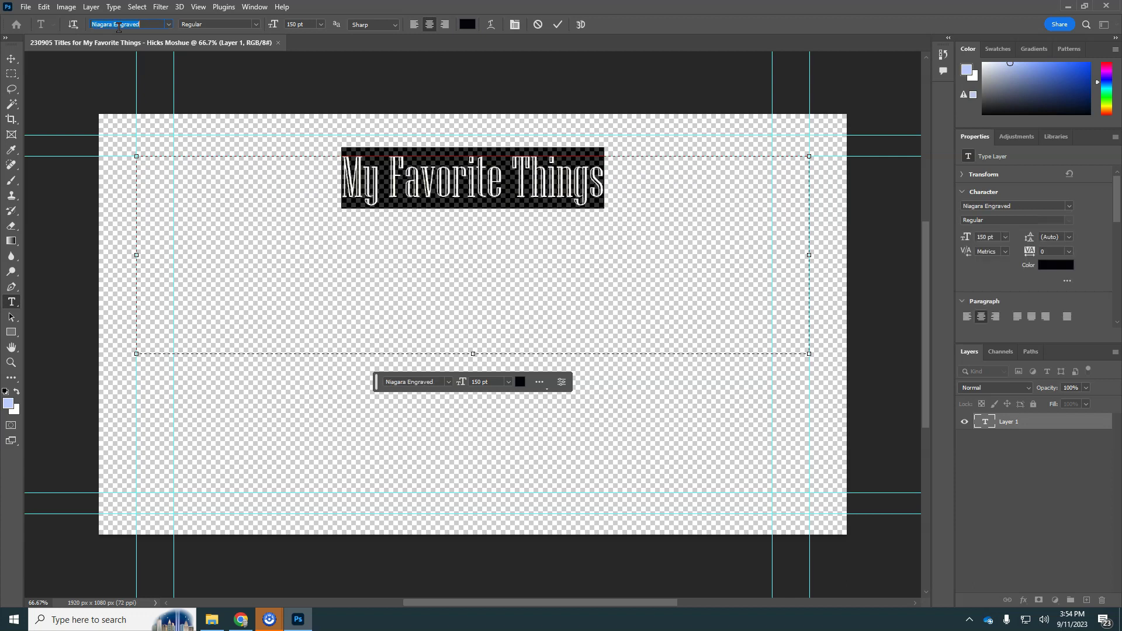
key("Down")
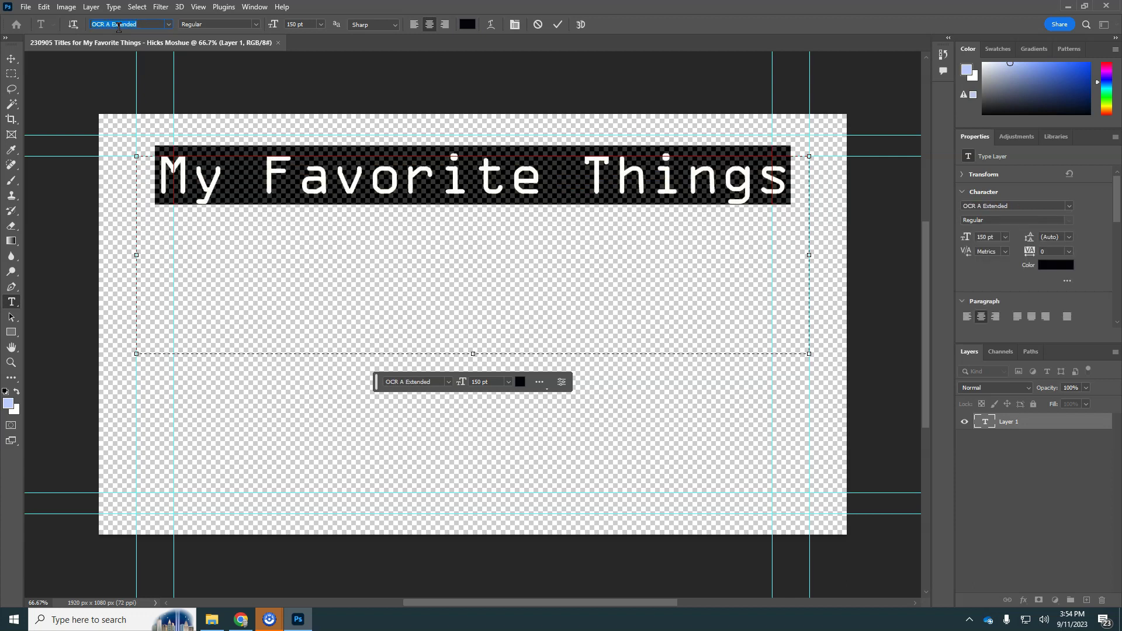
key("Down")
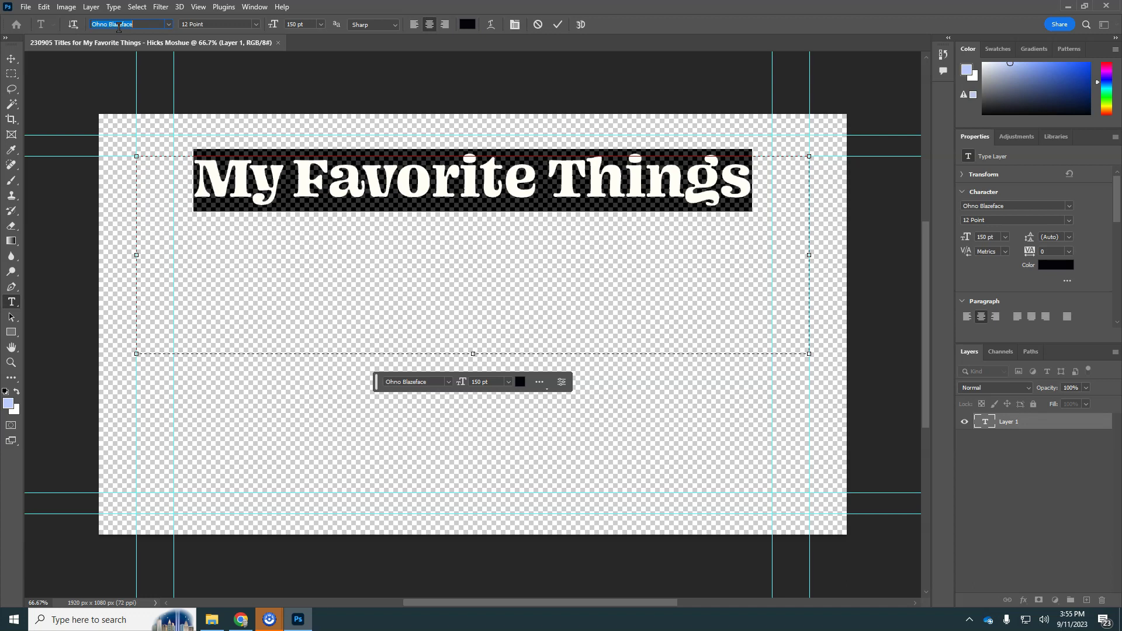
key("Up")
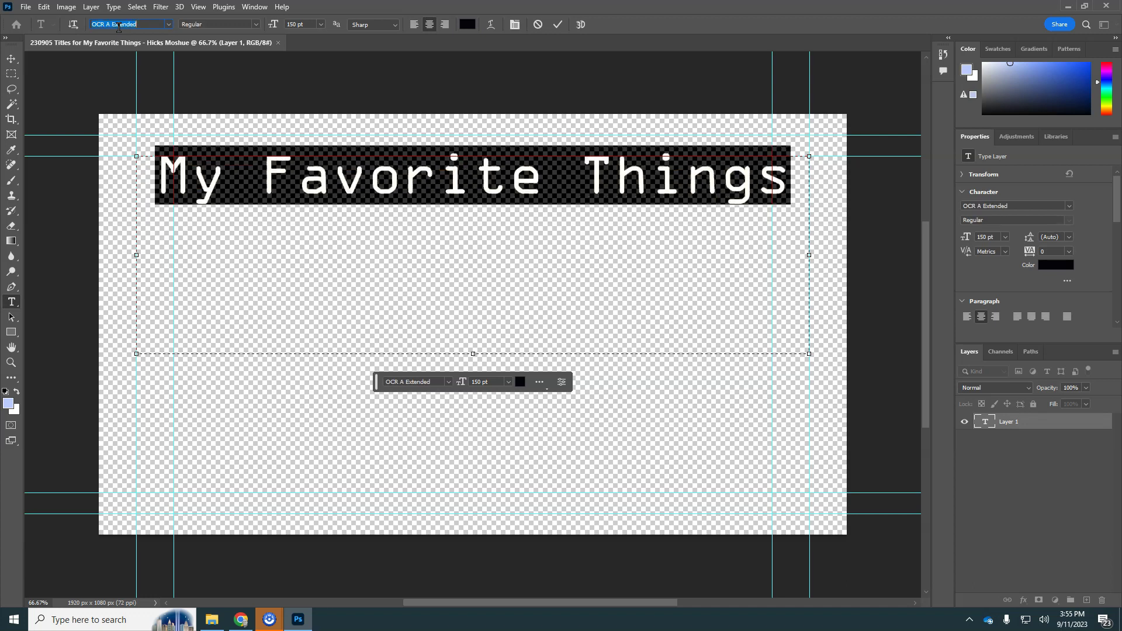
key("Up")
key("Up")
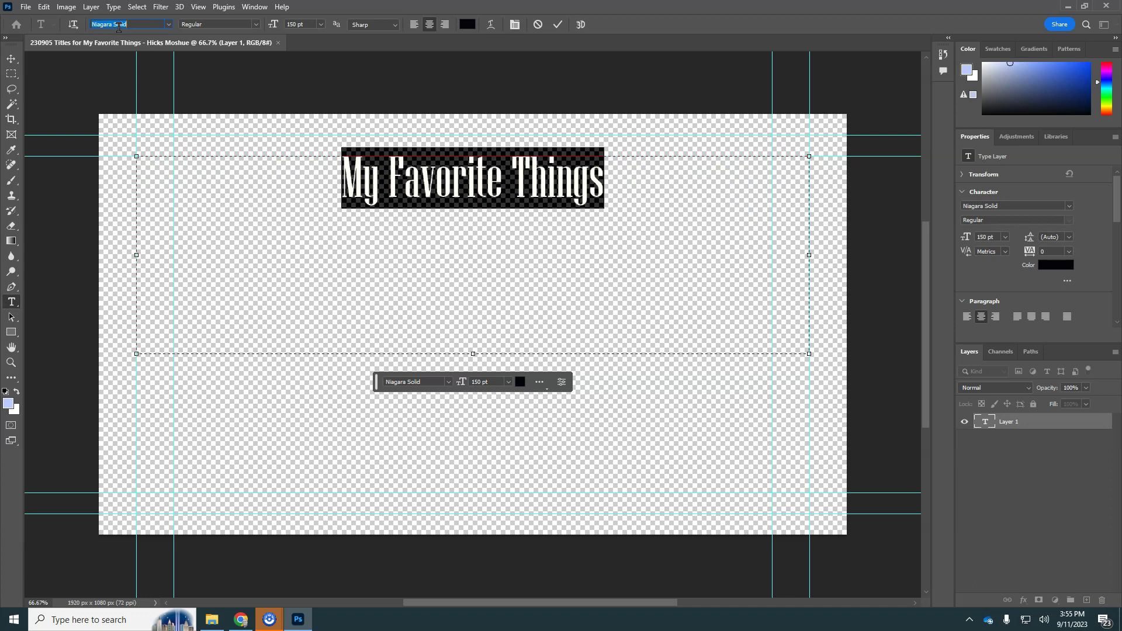
key("Down")
key("Down")
key("Down")
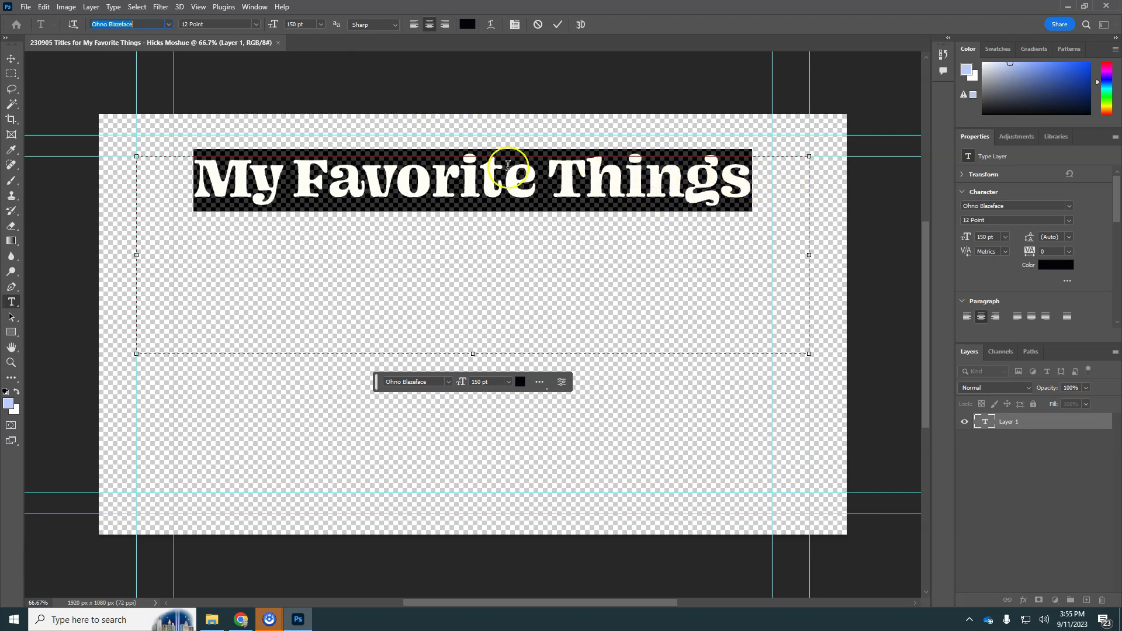
Set the title's font size to 180 pt
left_click(268, 23)
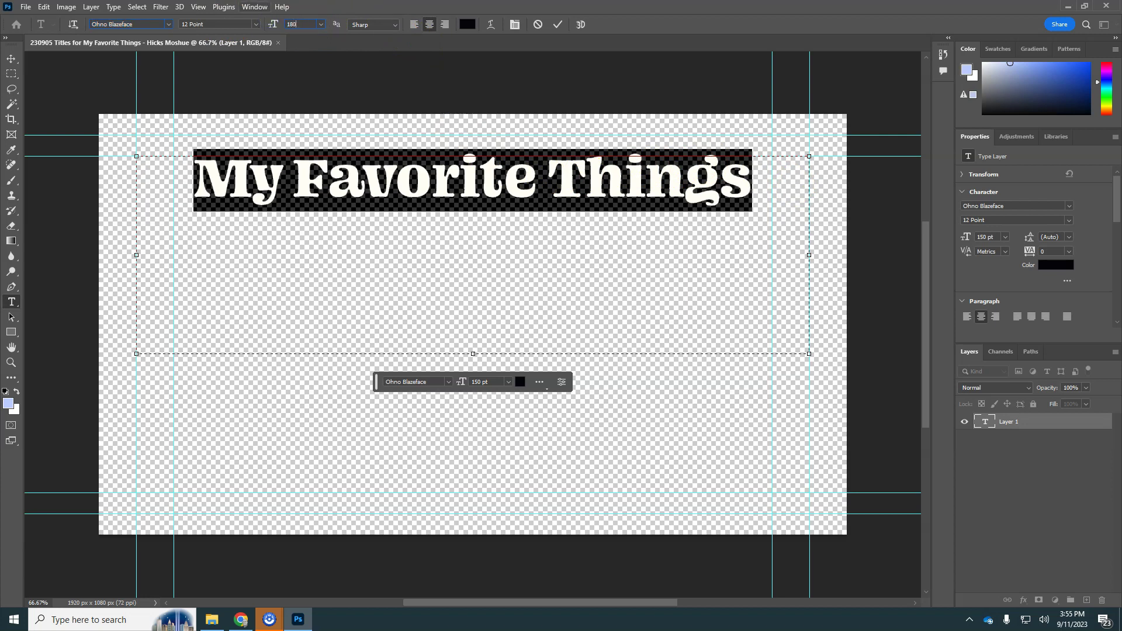
key("Return")
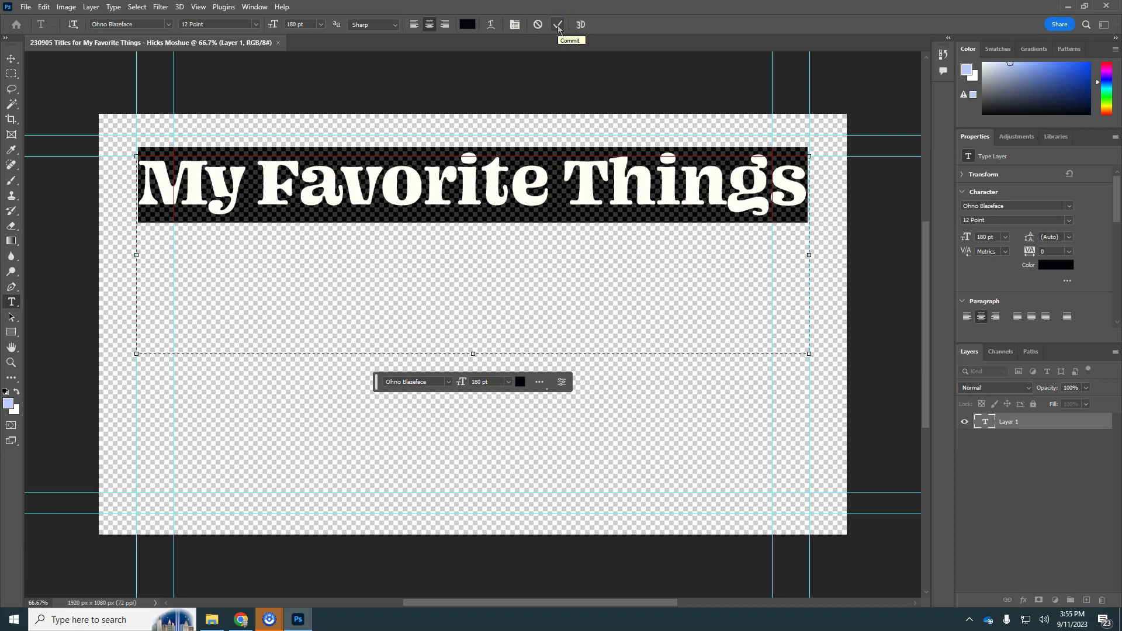
Commit the title and add a second text box in the canvas's lower-right area, reaching the inner guide corner, with the creator's name
left_click(12, 59)
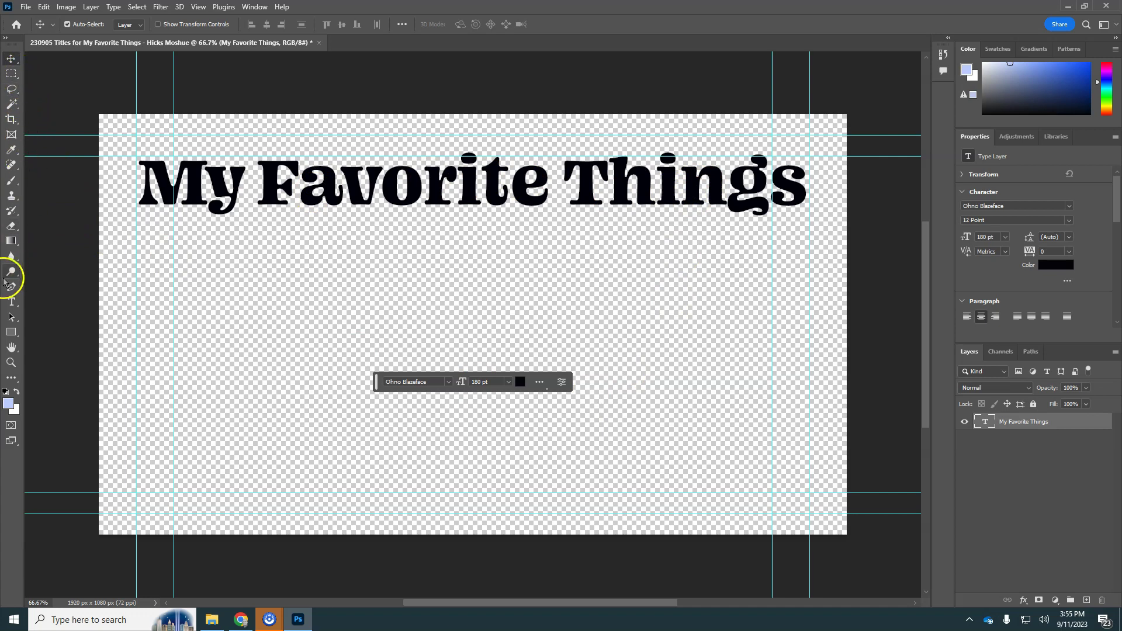
left_click(12, 303)
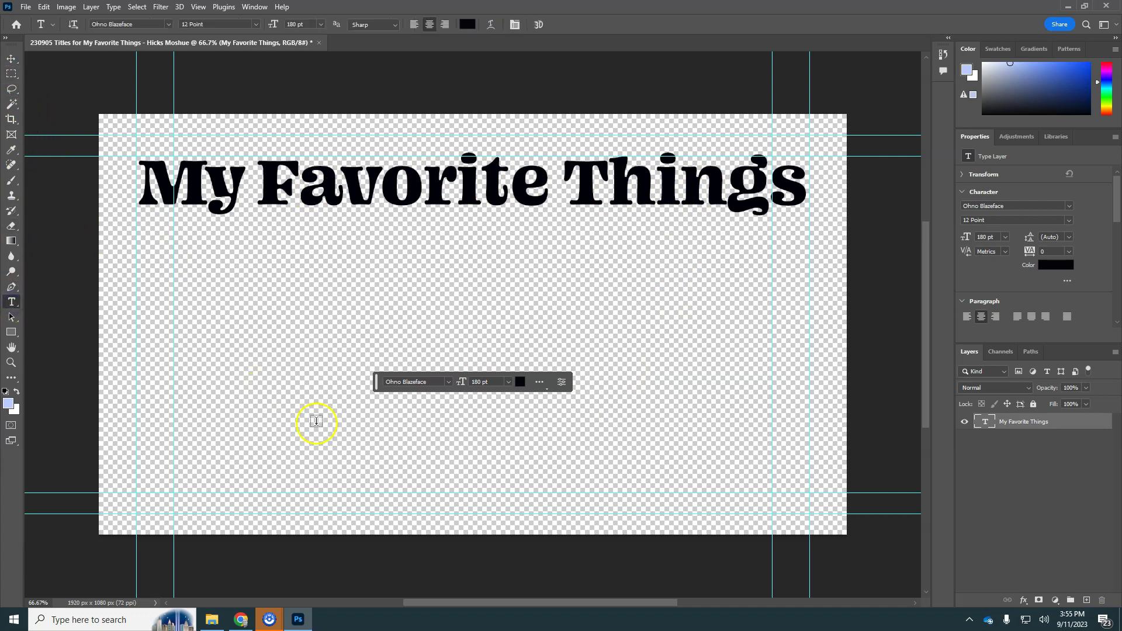
left_click_drag(772, 492, 433, 421)
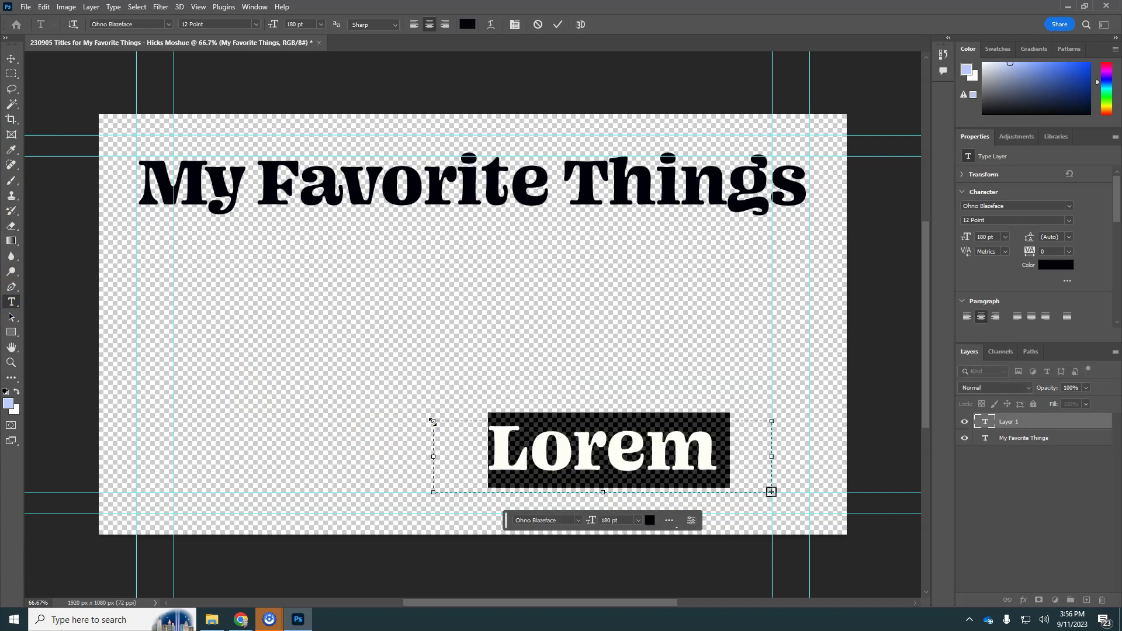
type("Moshue")
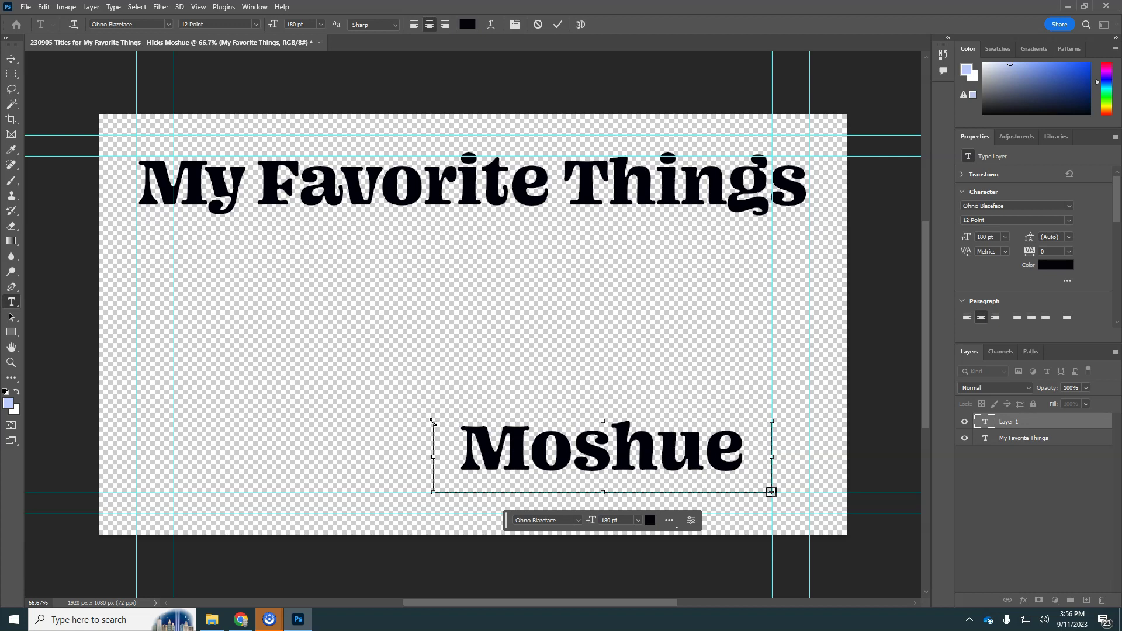
Compare Onyx and Oswald on the whole creator name, and set its font to Palace Script MT Regular
key("ctrl+a")
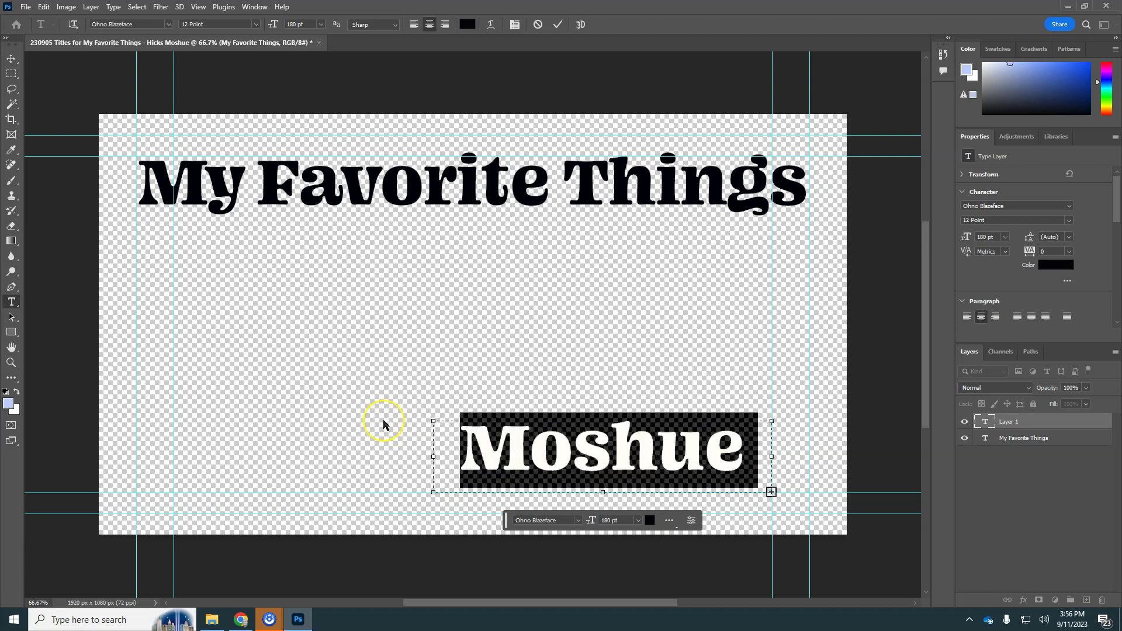
left_click(150, 25)
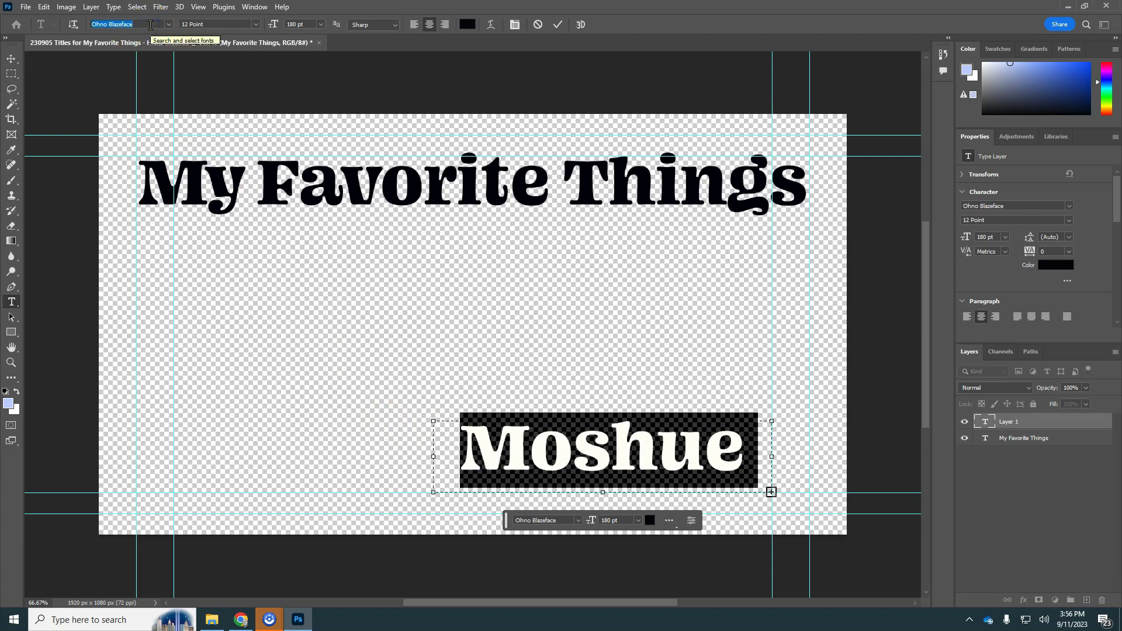
type("Onyx")
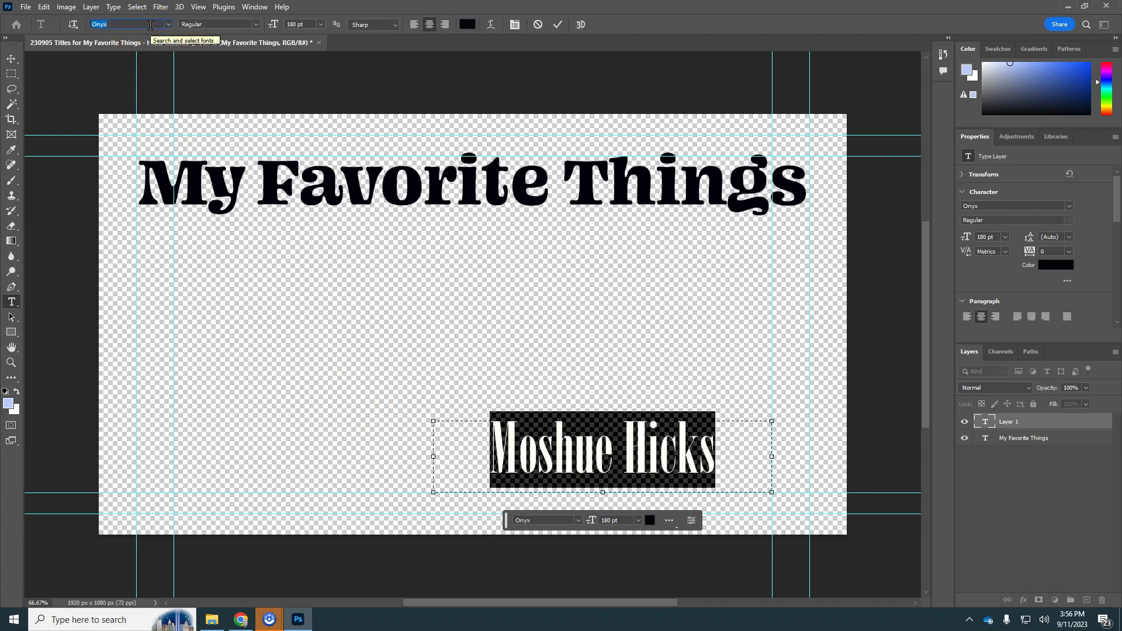
type("Oswald")
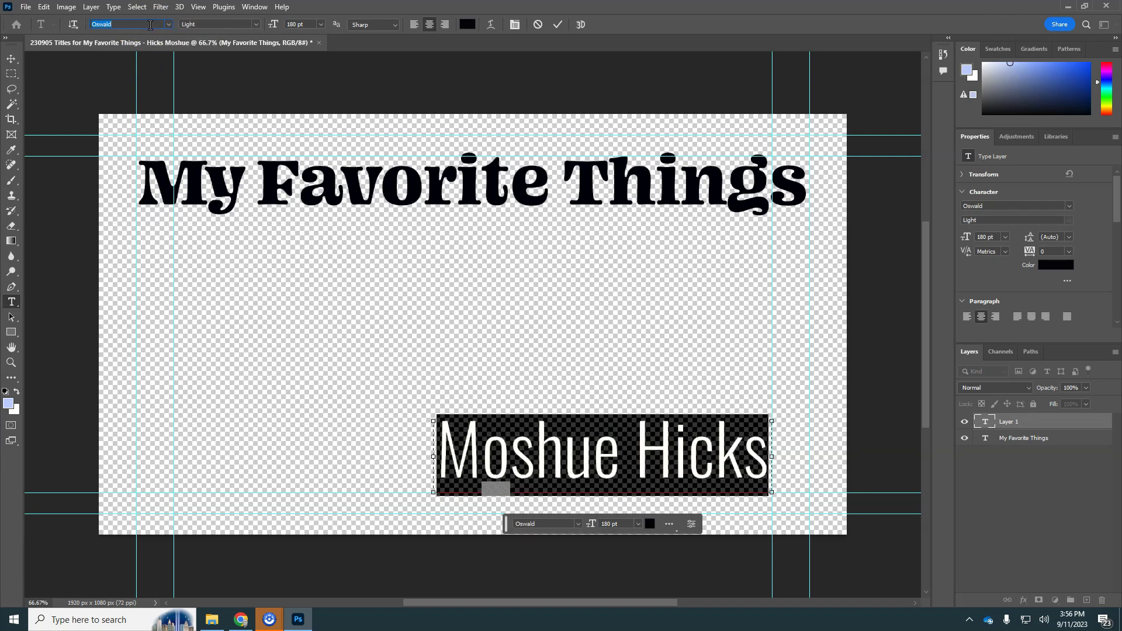
key("Down")
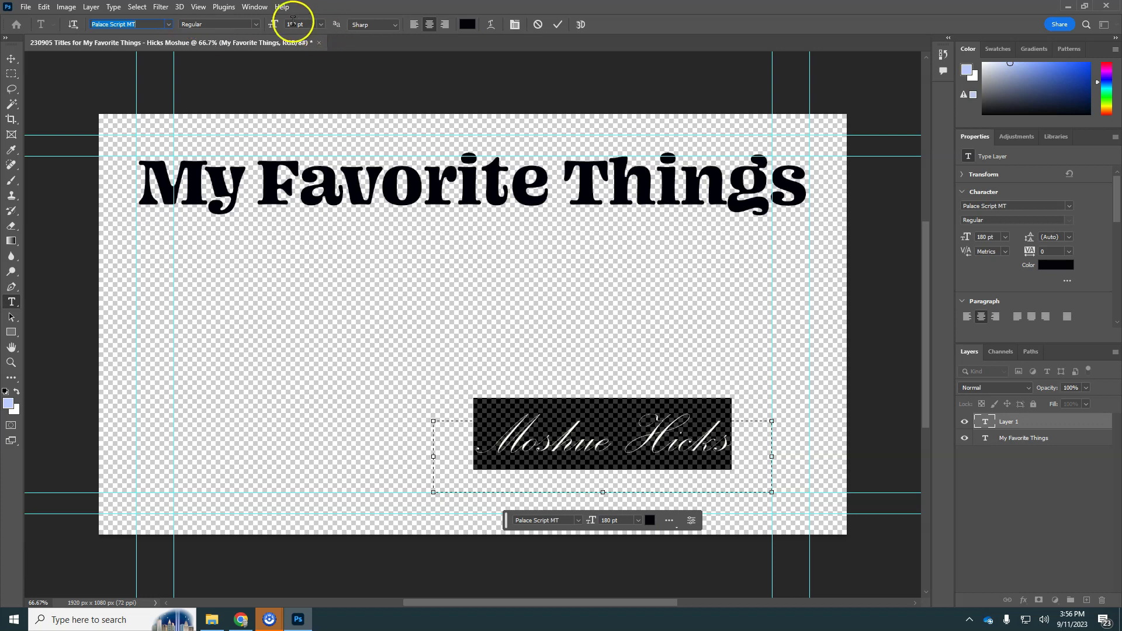
left_click(257, 24)
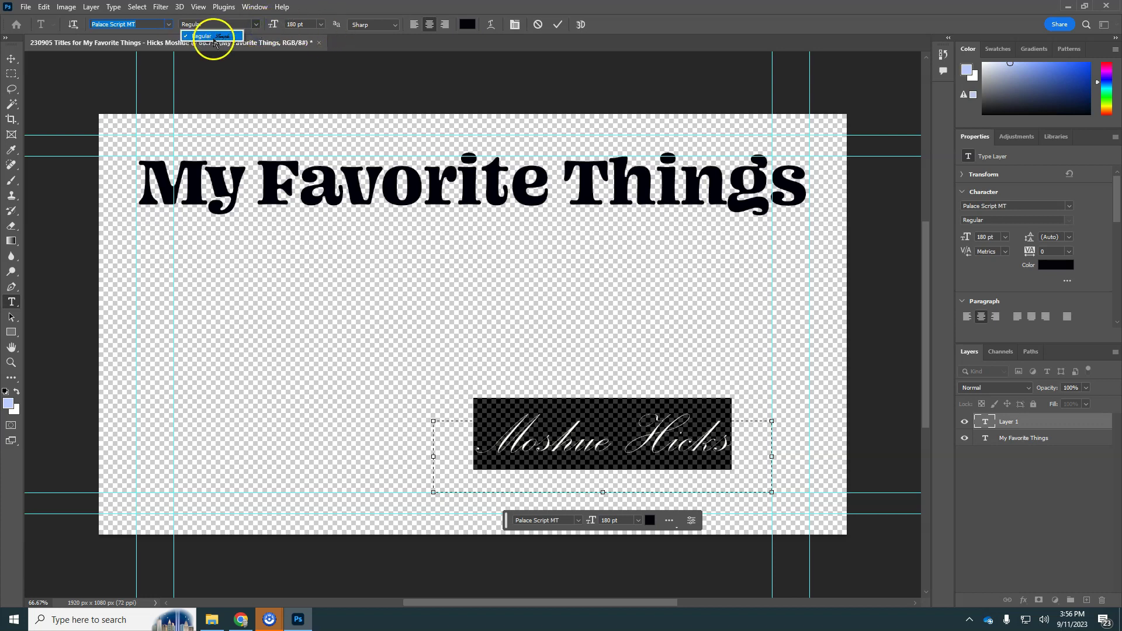
Try a font size of 190 pt on the creator name and set it to 300 pt
left_click(304, 25)
left_click(286, 25)
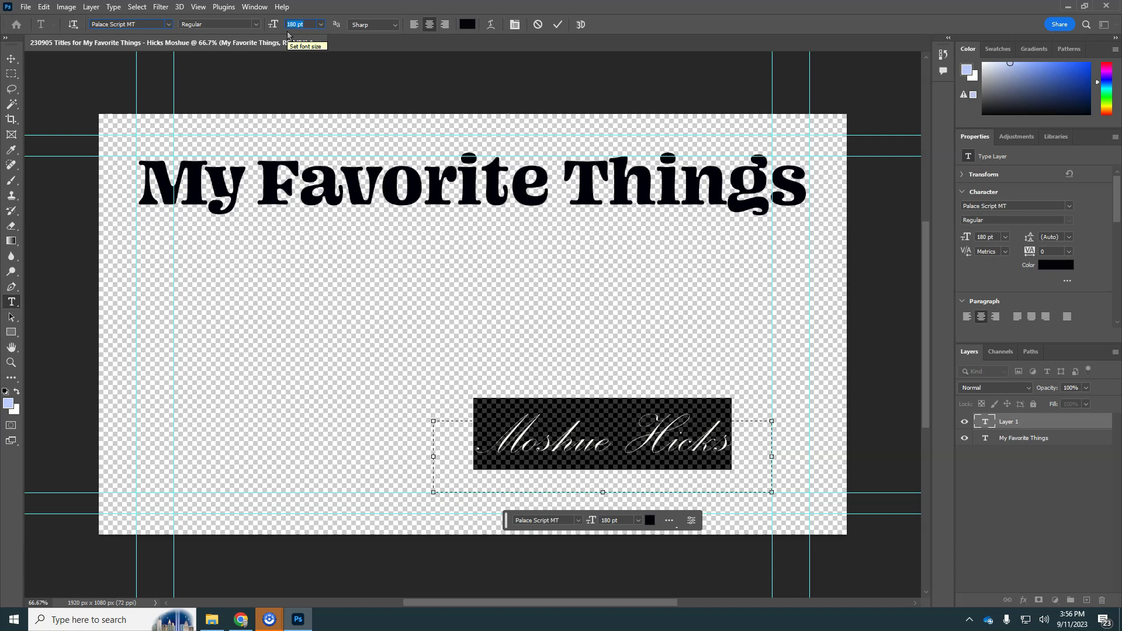
key("Return")
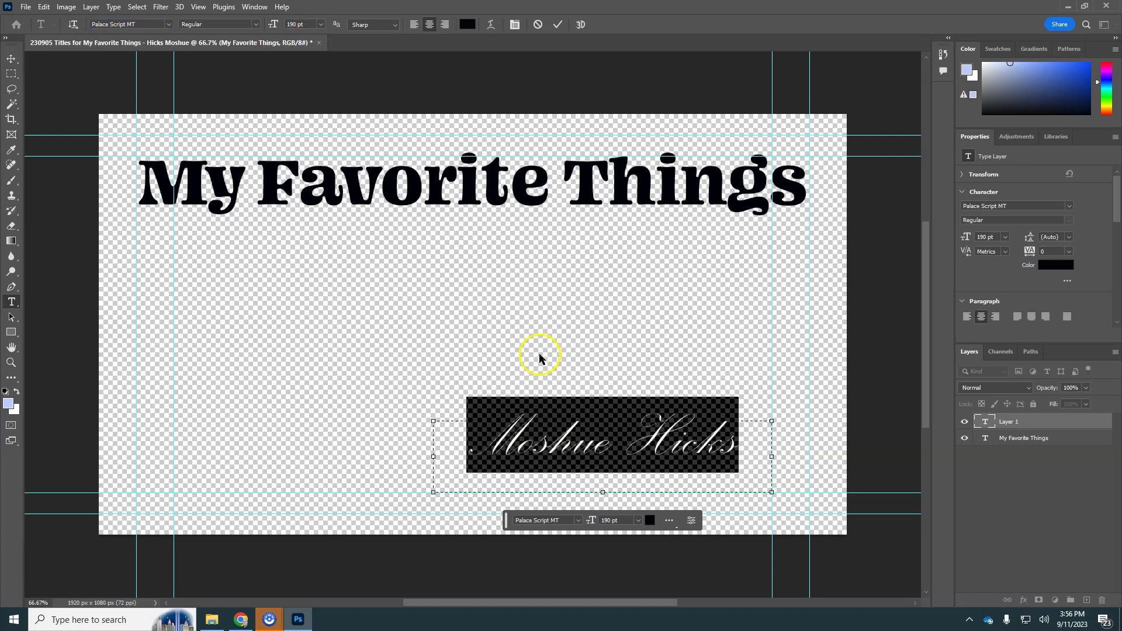
left_click(295, 25)
type("30")
key("Return")
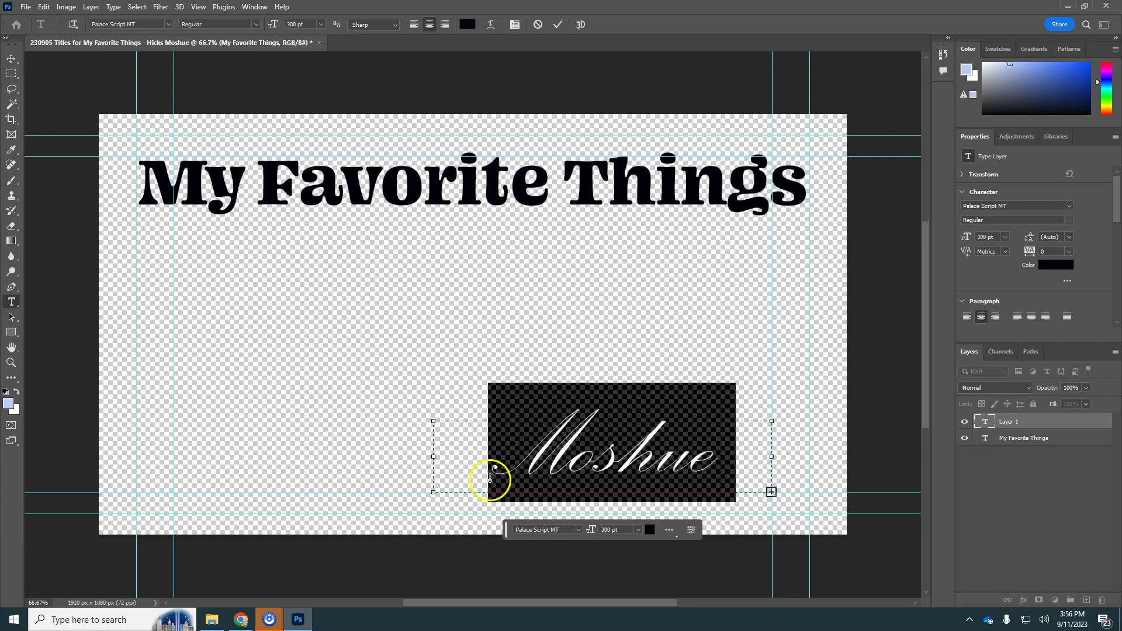
Widen the creator name's text box on both sides so the full name fits on one line, and commit the text
left_click_drag(432, 457, 330, 447)
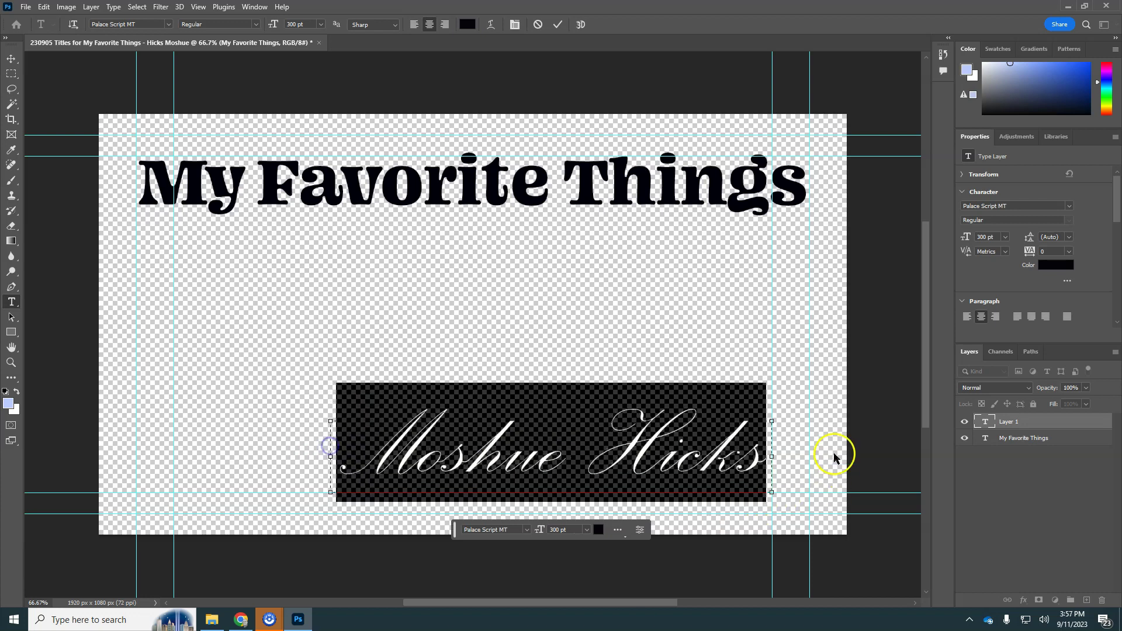
left_click_drag(772, 456, 801, 458)
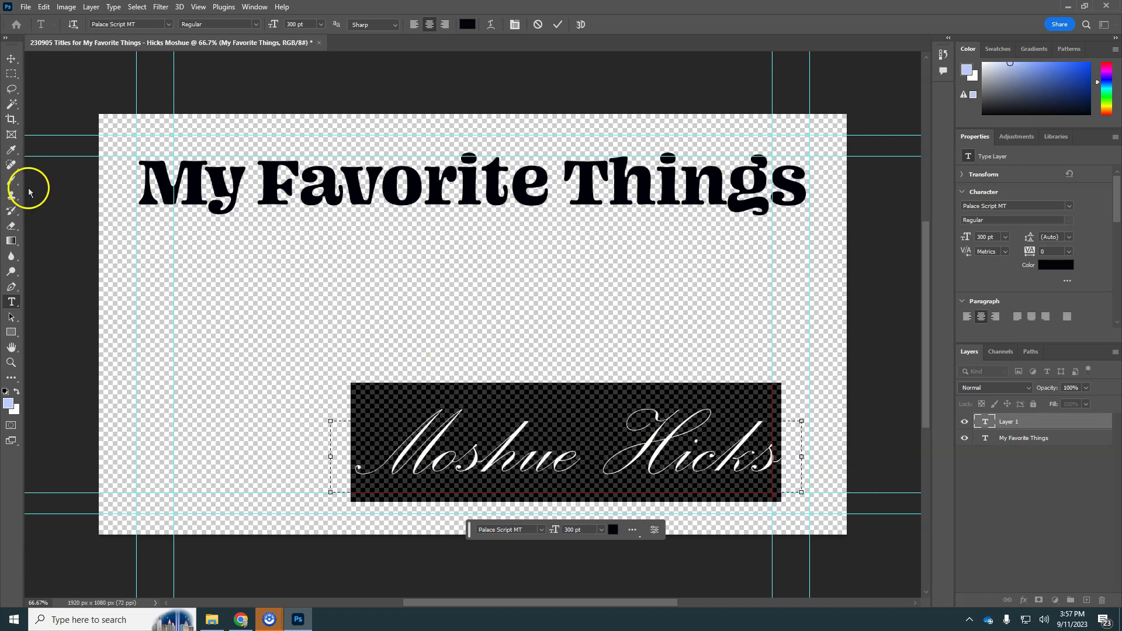
left_click(11, 65)
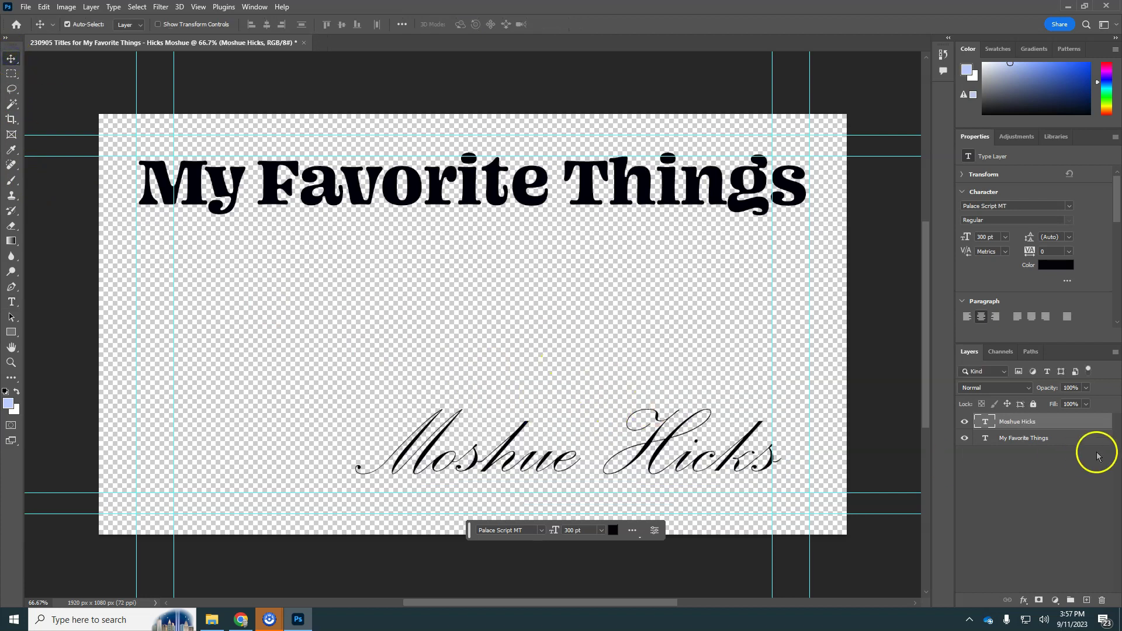
Place three placeholder Lorem Ipsum text layers at different points in the middle of the canvas with the Type tool
left_click(1027, 438)
left_click(1029, 422, "shift")
left_click(11, 302)
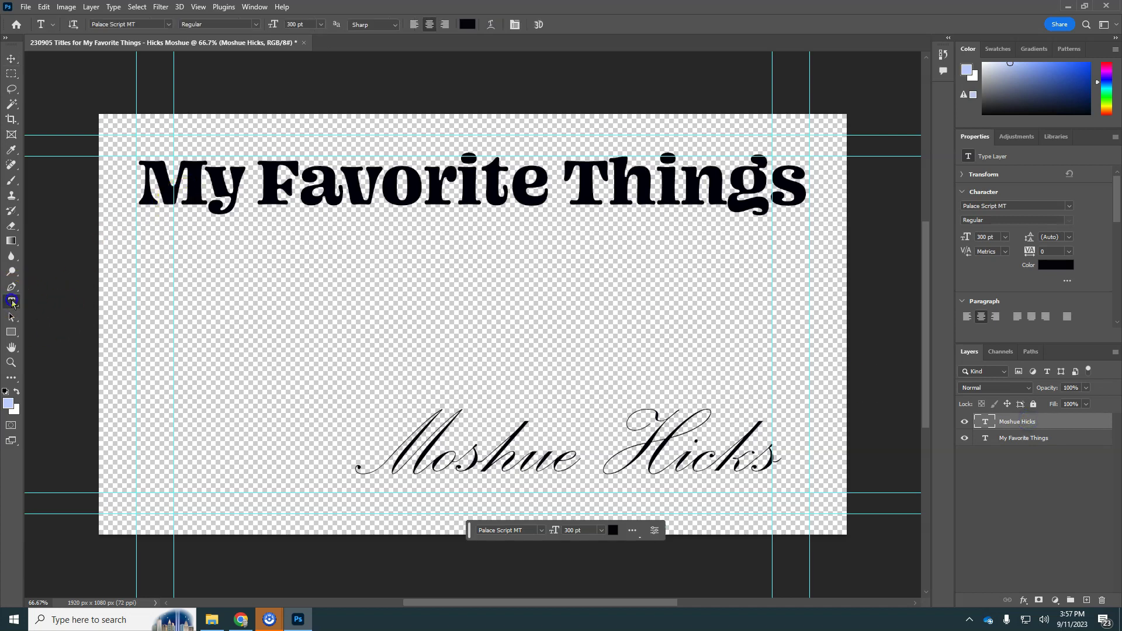
left_click(152, 262)
left_click(468, 326)
left_click(451, 343)
left_click(207, 407)
left_click(187, 415)
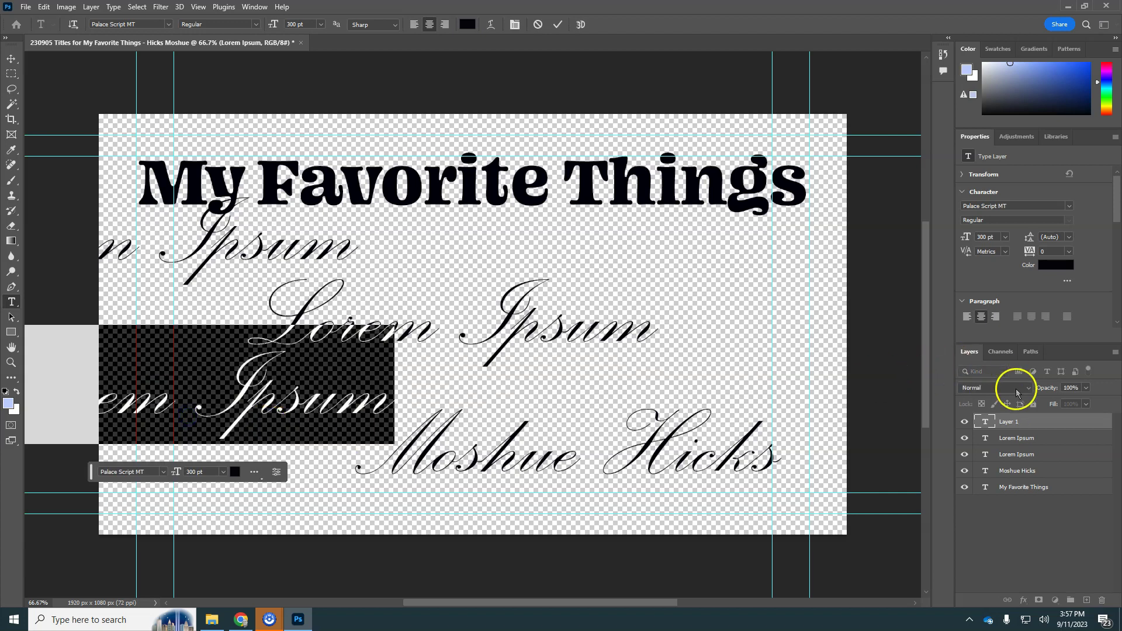
Delete the three placeholder Lorem Ipsum text layers, keeping only the title and creator name layers
left_click_drag(1002, 423, 1102, 600)
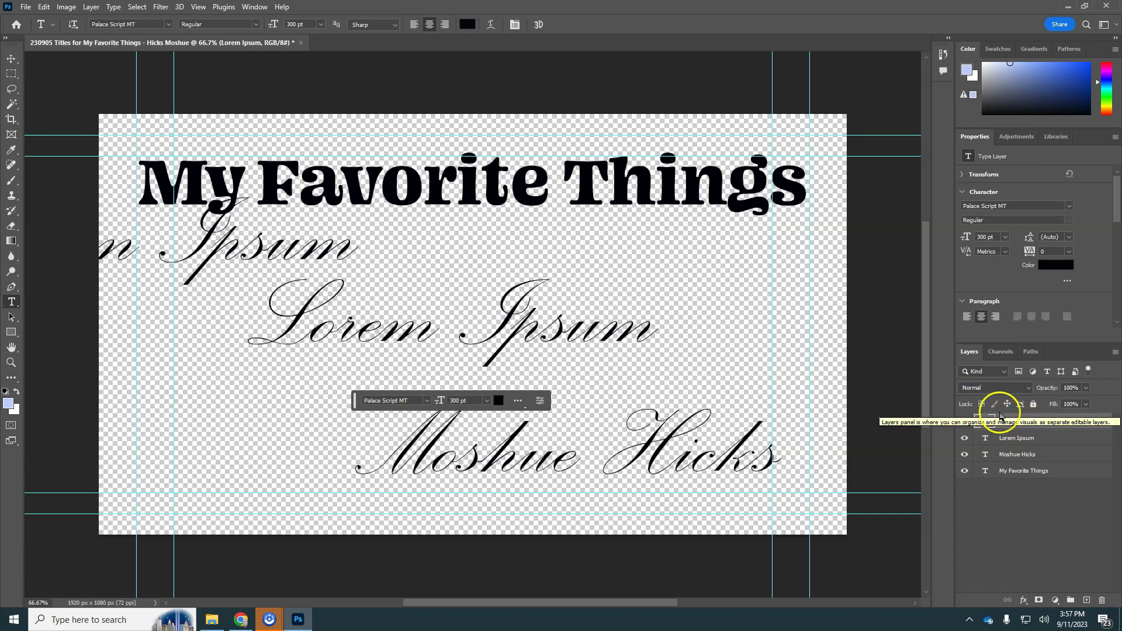
key("Delete")
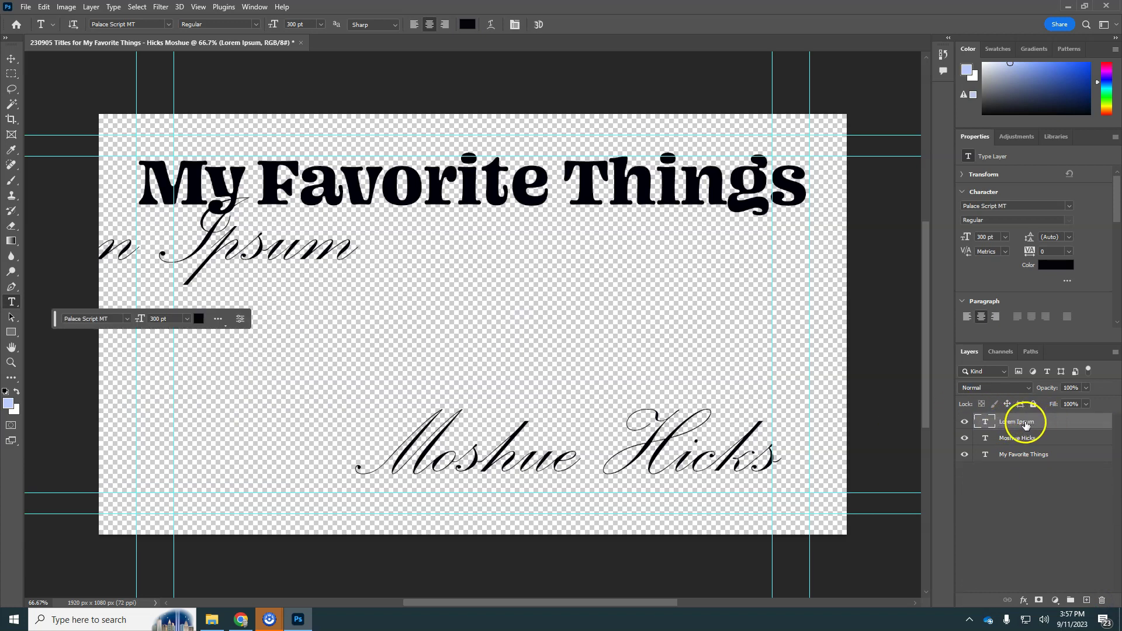
key("Delete")
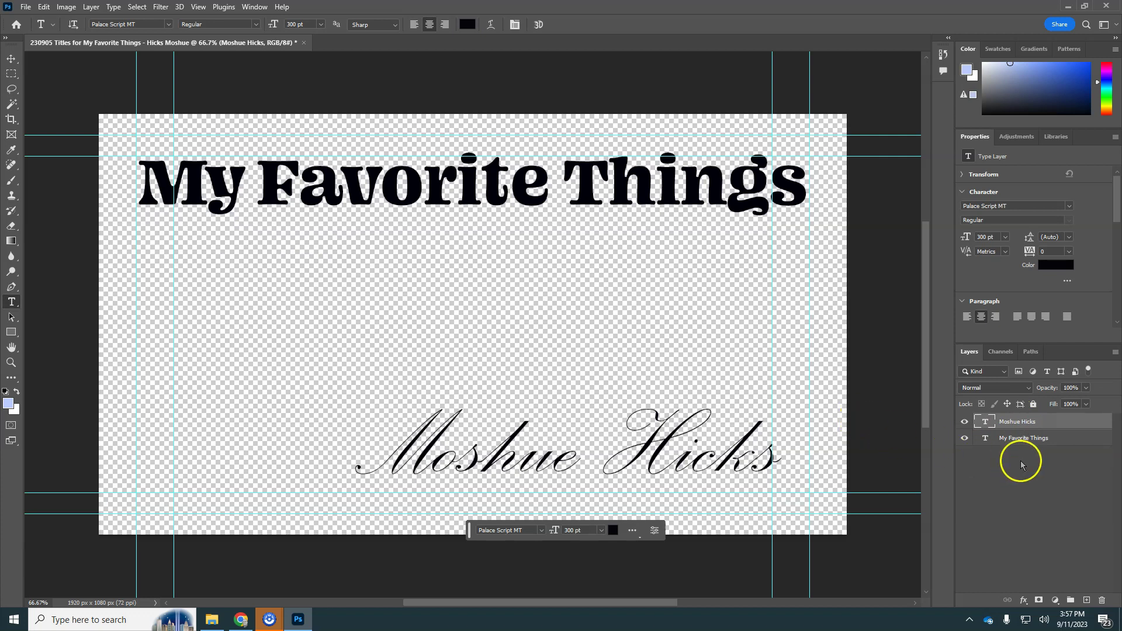